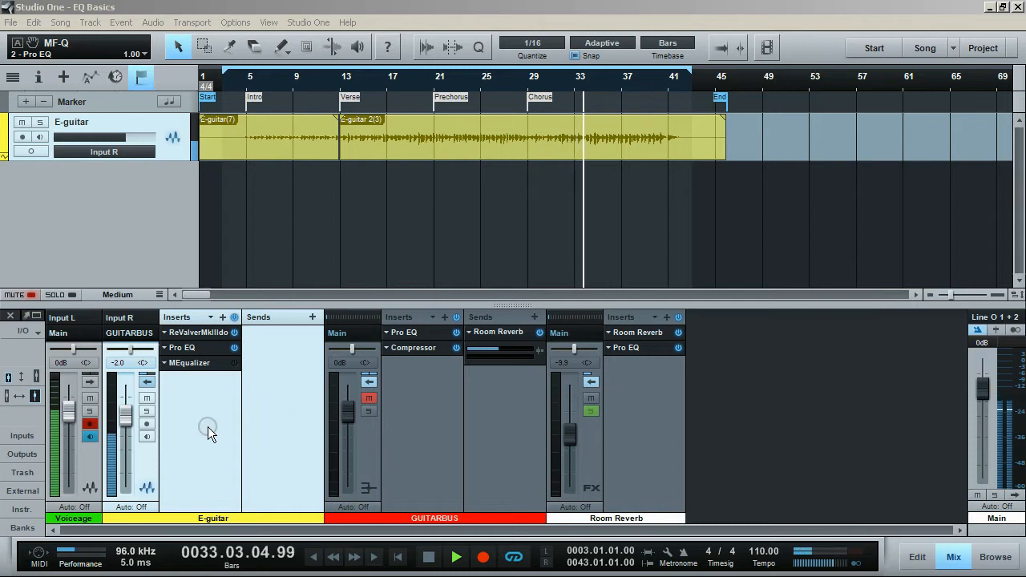
Step: Open the E-guitar track's Pro EQ and enable its LF band as a Shelf 6dB with 2.40 dB gain
left_click(200, 348)
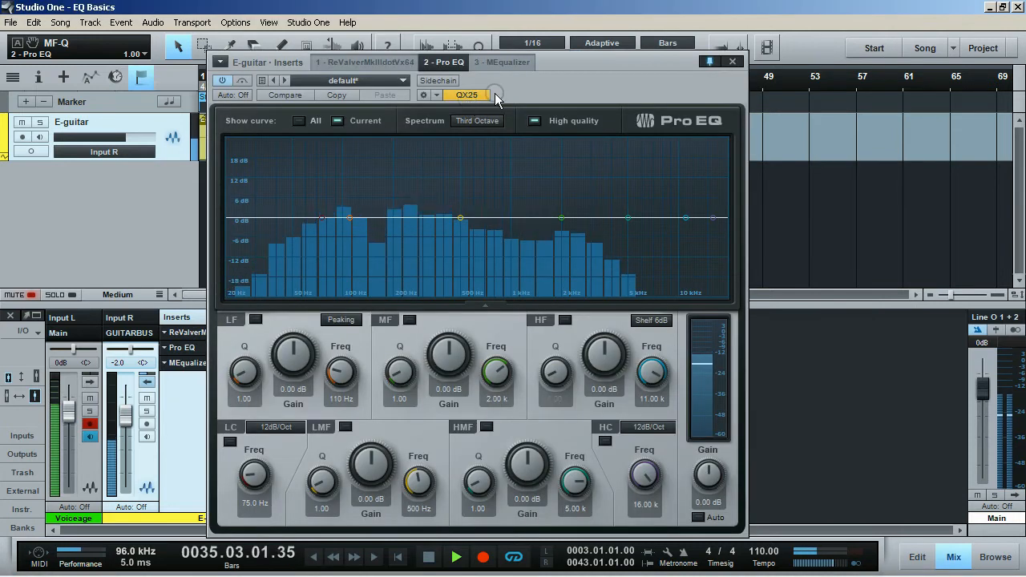
left_click_drag(517, 80, 546, 62)
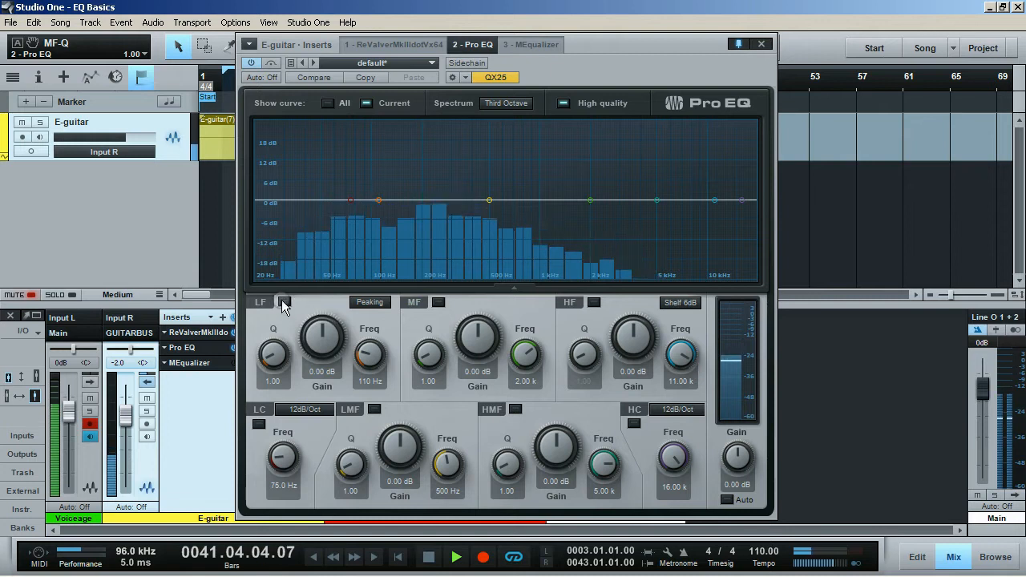
left_click(366, 303)
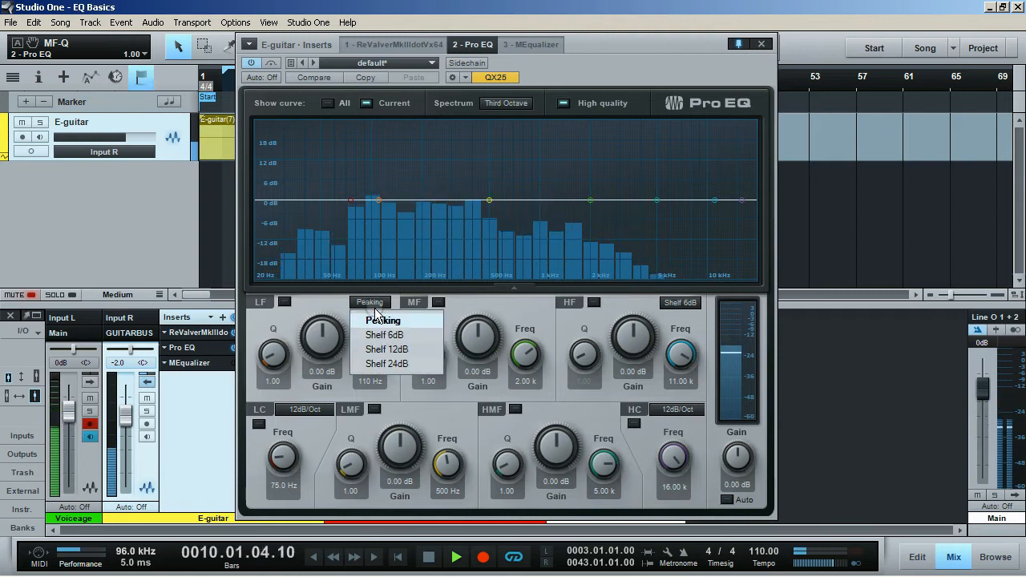
left_click(375, 340)
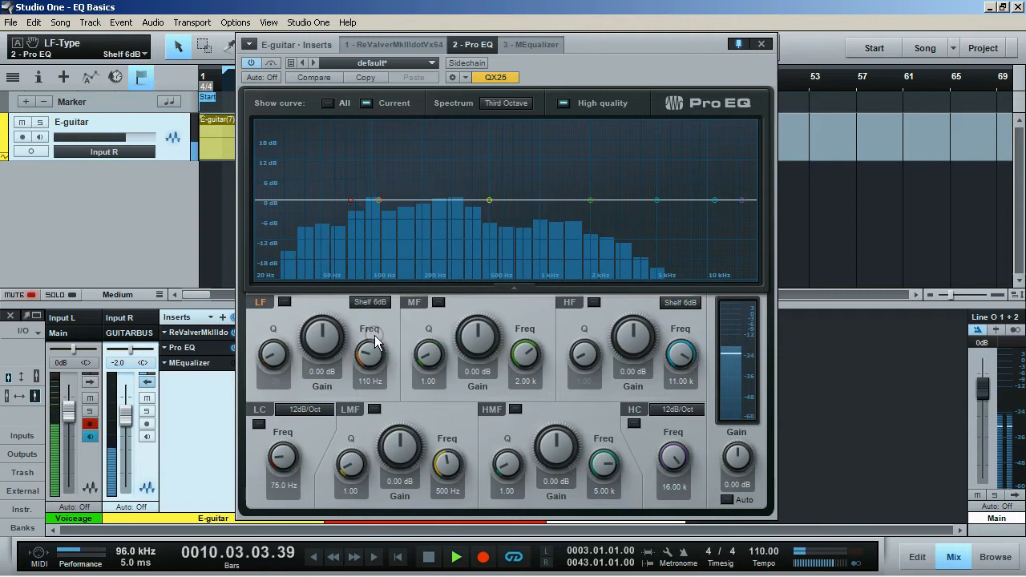
left_click(284, 302)
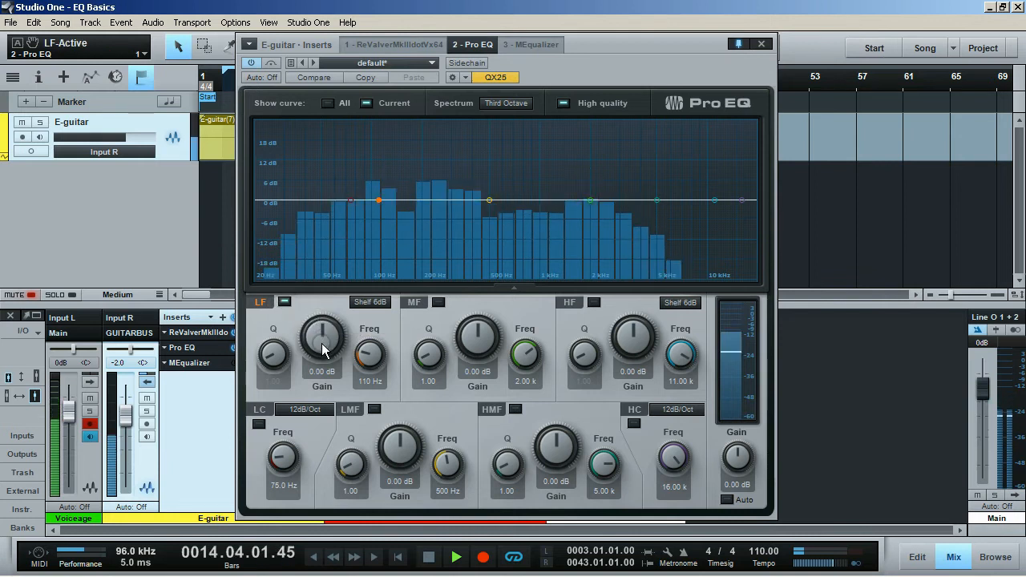
left_click_drag(322, 343, 322, 336)
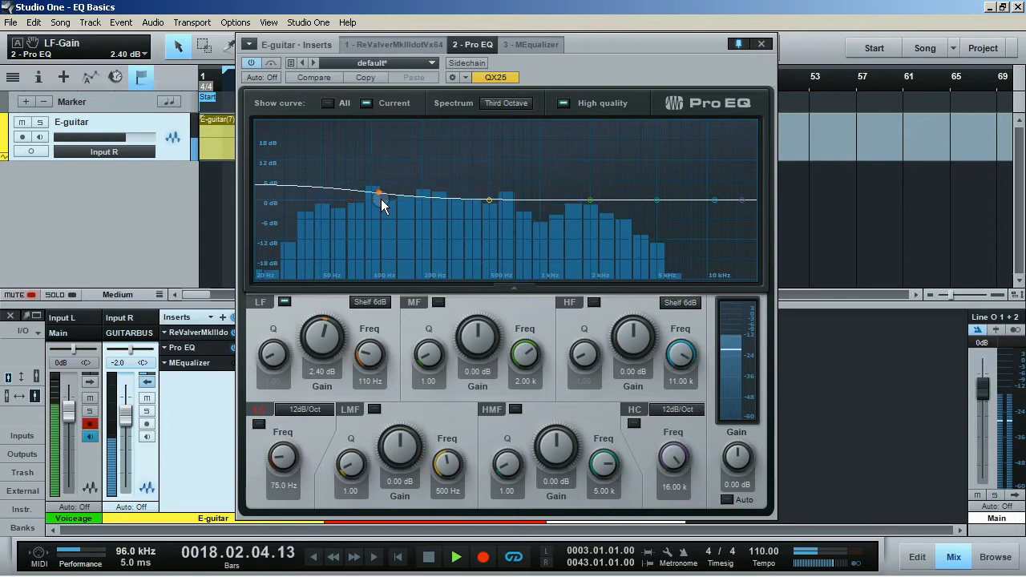
left_click_drag(381, 199, 300, 226)
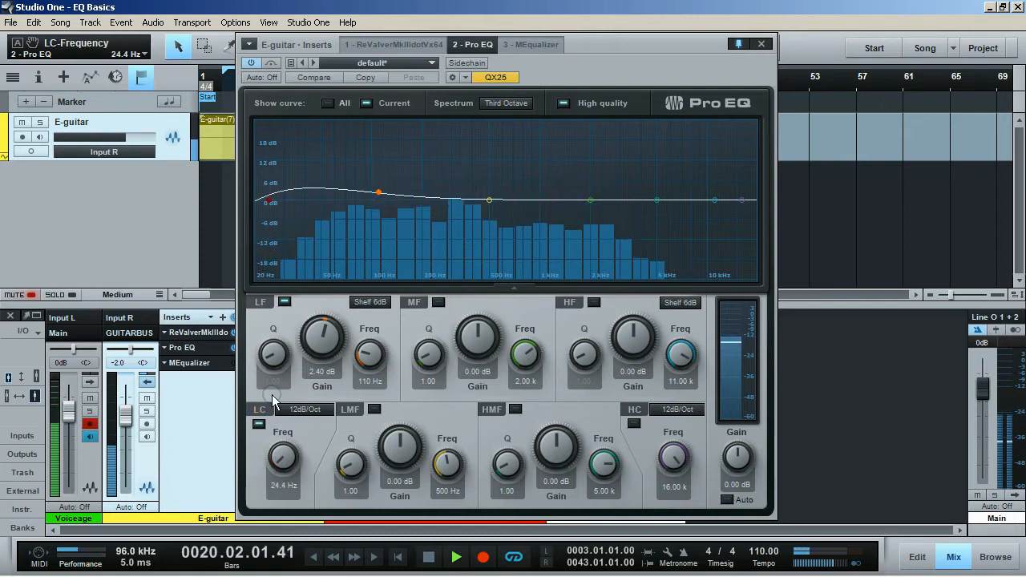
left_click(259, 423)
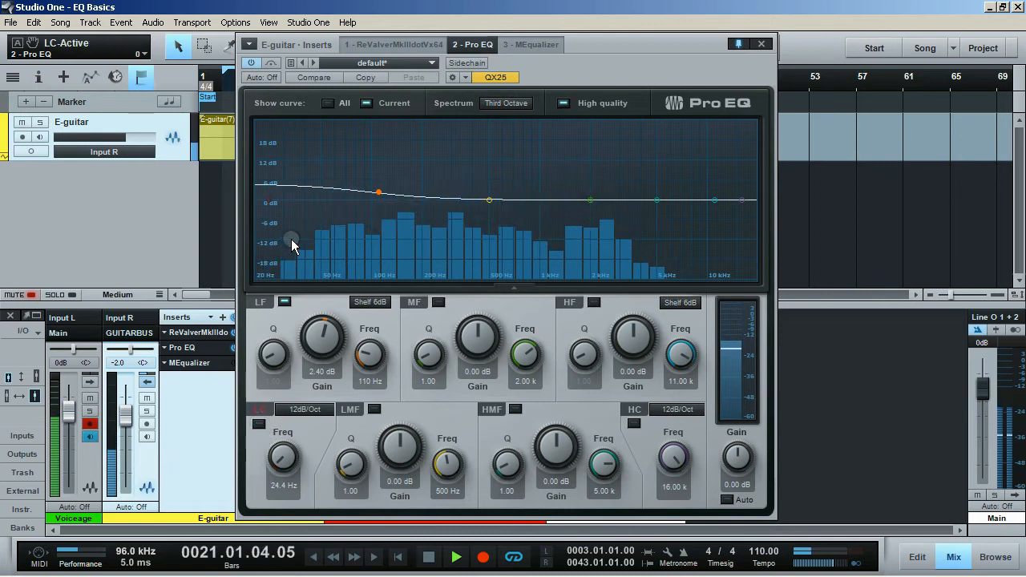
left_click(282, 487)
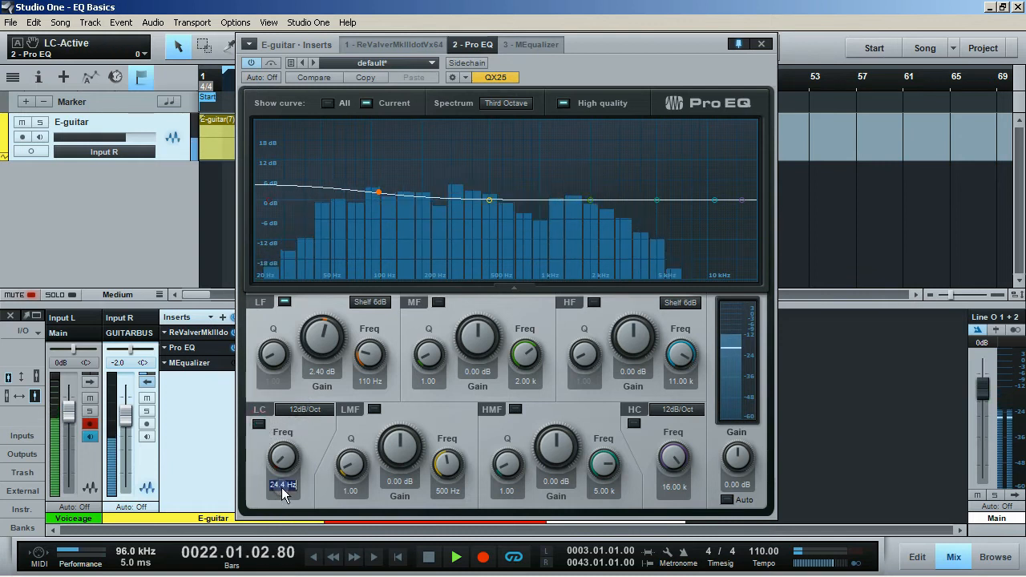
type("75")
key("Return")
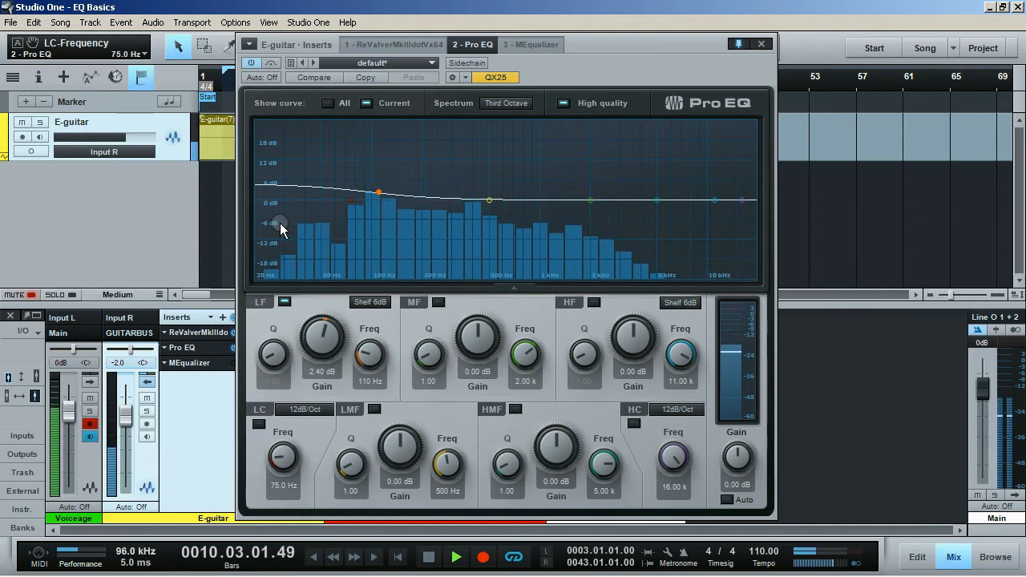
Step: Compare the LF shelf with the 12dB/Oct low cut at 75 Hz by alternating the two bands, ending on the shelf
left_click(285, 302)
left_click(257, 427)
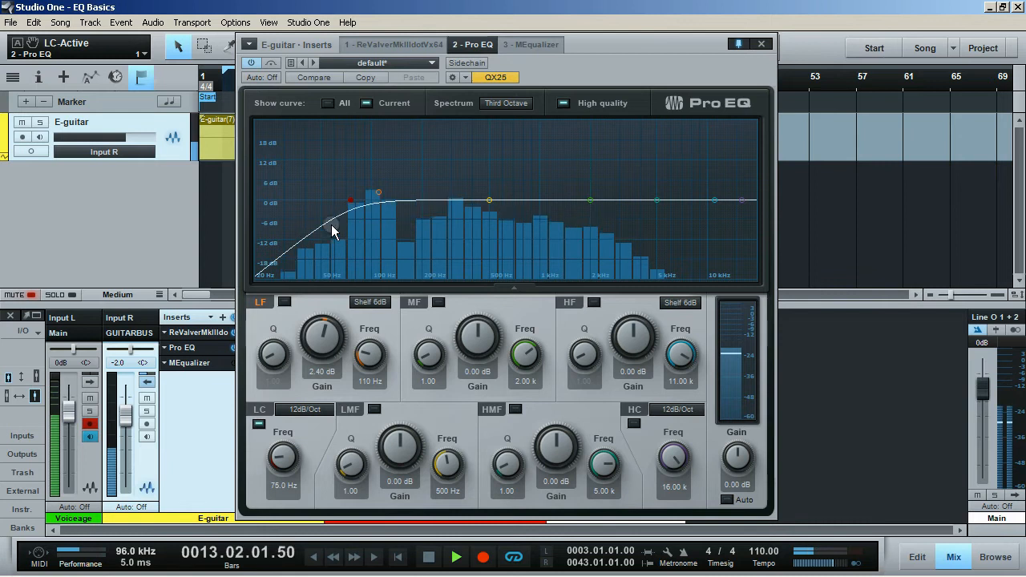
left_click(258, 423)
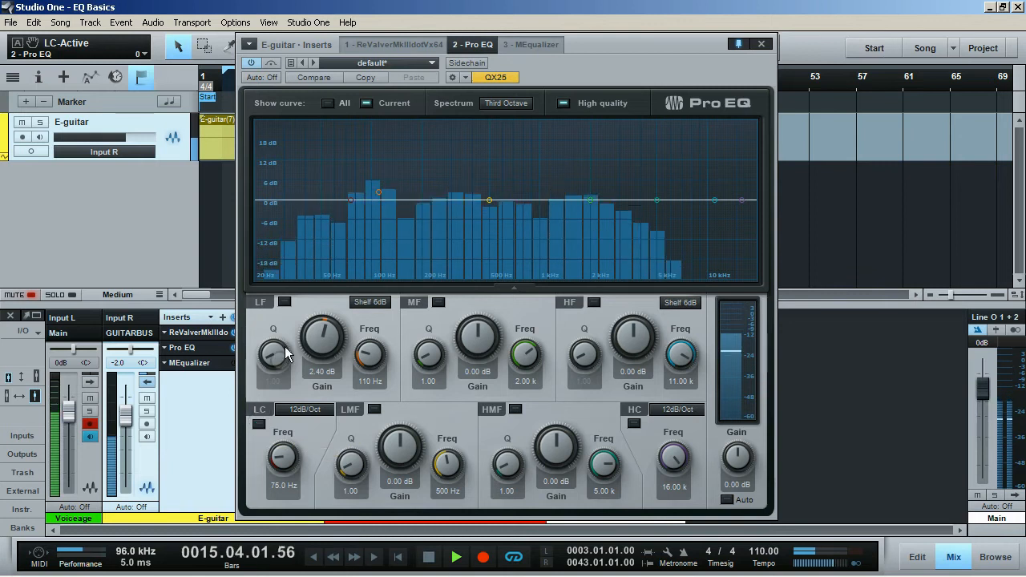
left_click(284, 300)
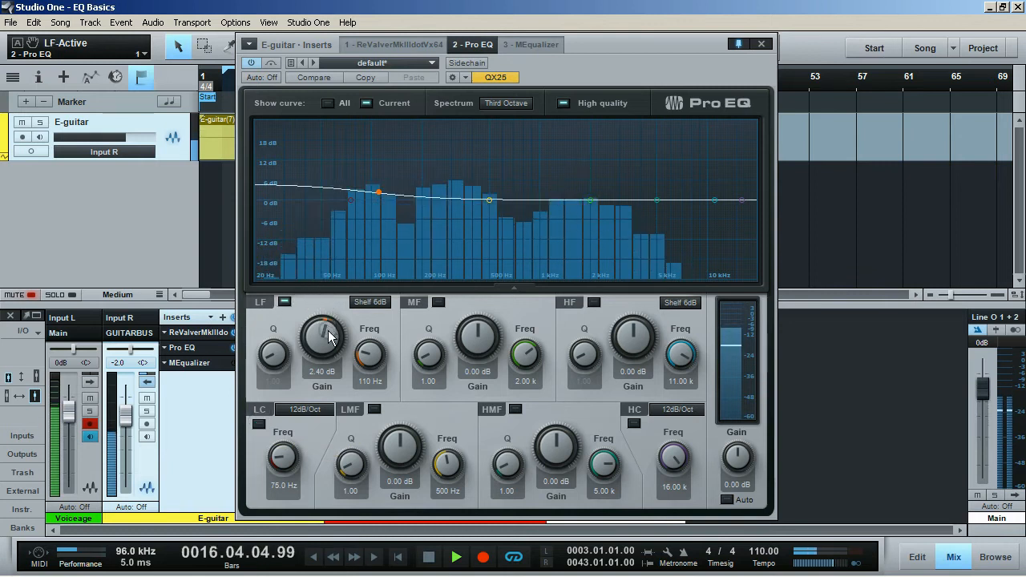
Step: Lower the LF shelf's gain to -2.88 dB and switch the LF band off
left_click_drag(328, 332, 326, 353)
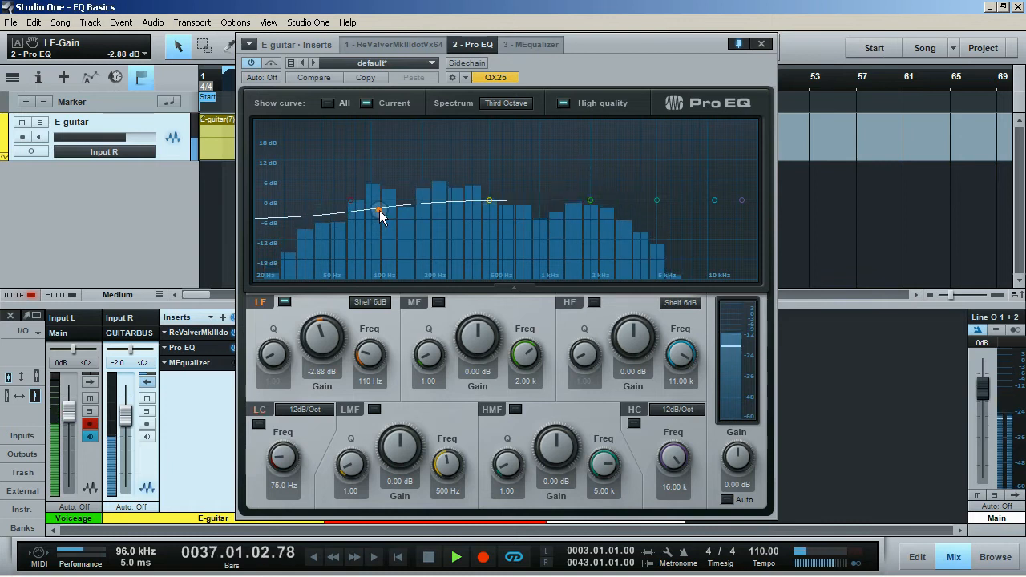
left_click(285, 302)
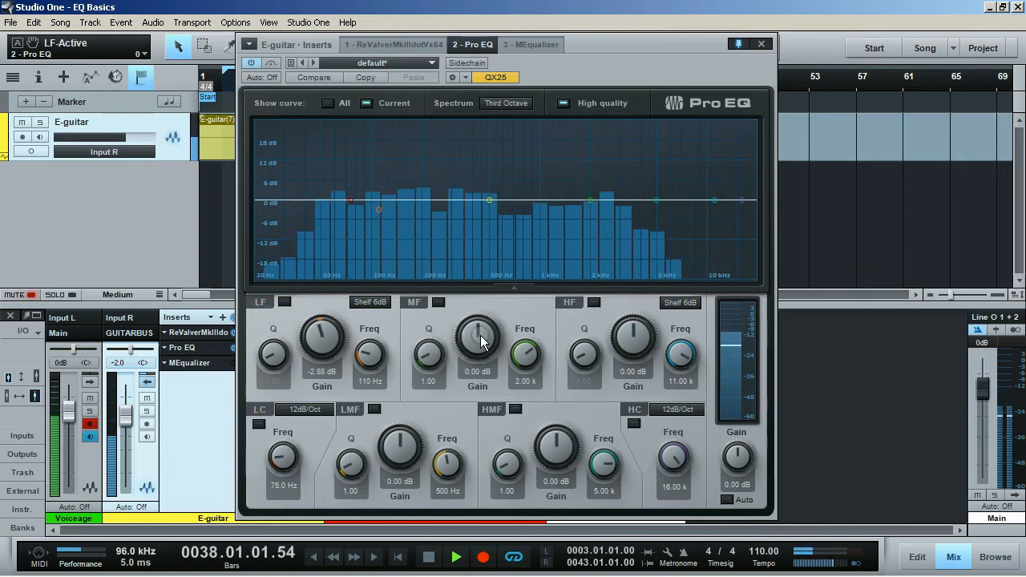
Step: Enable the HF band's 6 dB shelf and boost it to 9.12 dB at 3.40 kHz
left_click(594, 302)
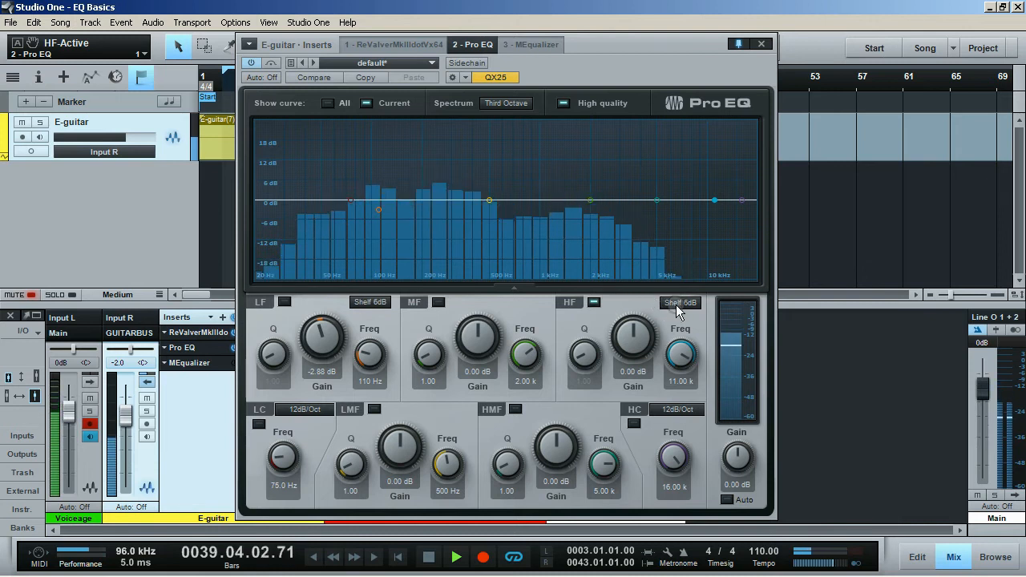
left_click_drag(631, 331, 630, 327)
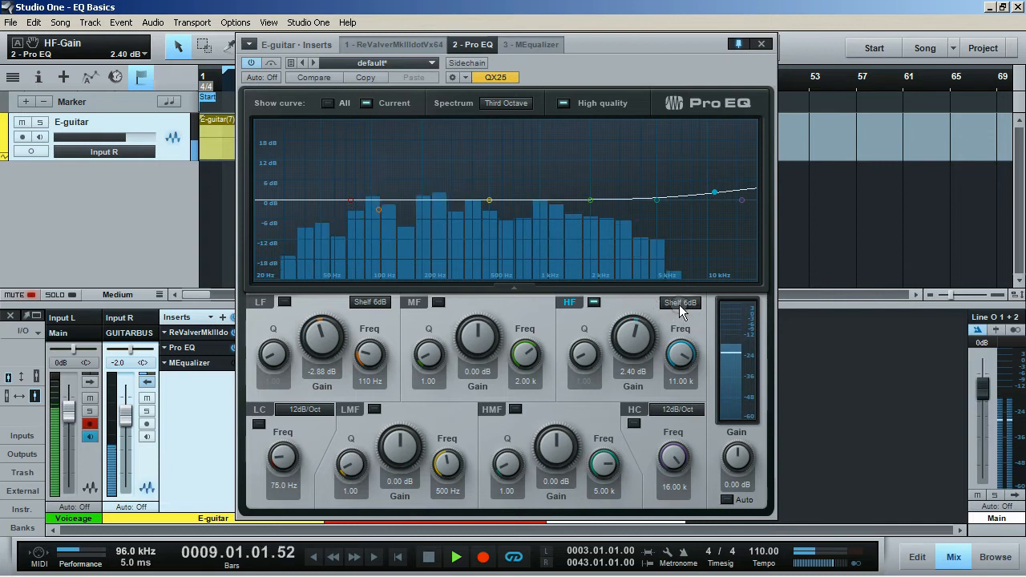
left_click_drag(680, 351, 679, 381)
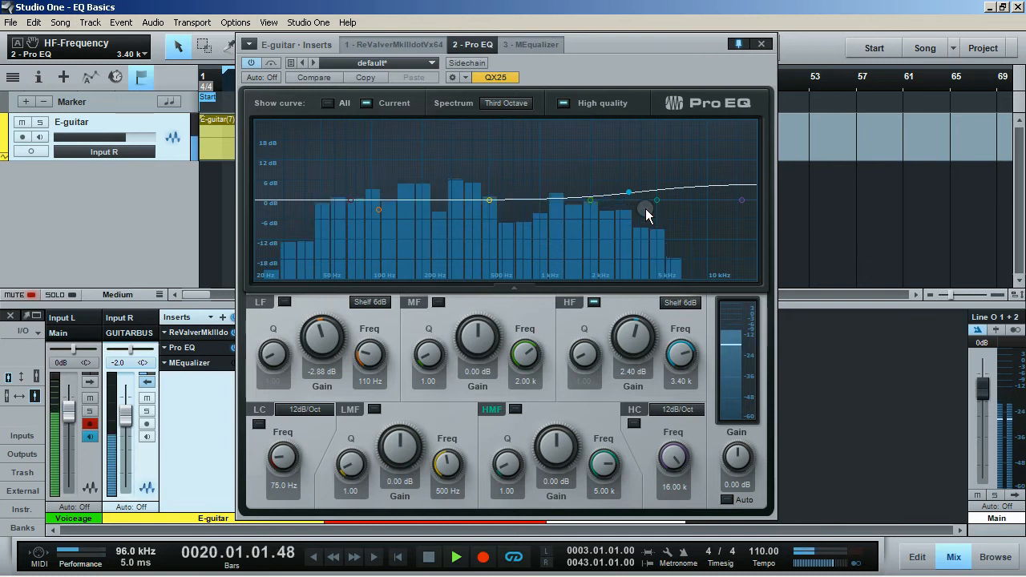
left_click_drag(649, 342, 647, 319)
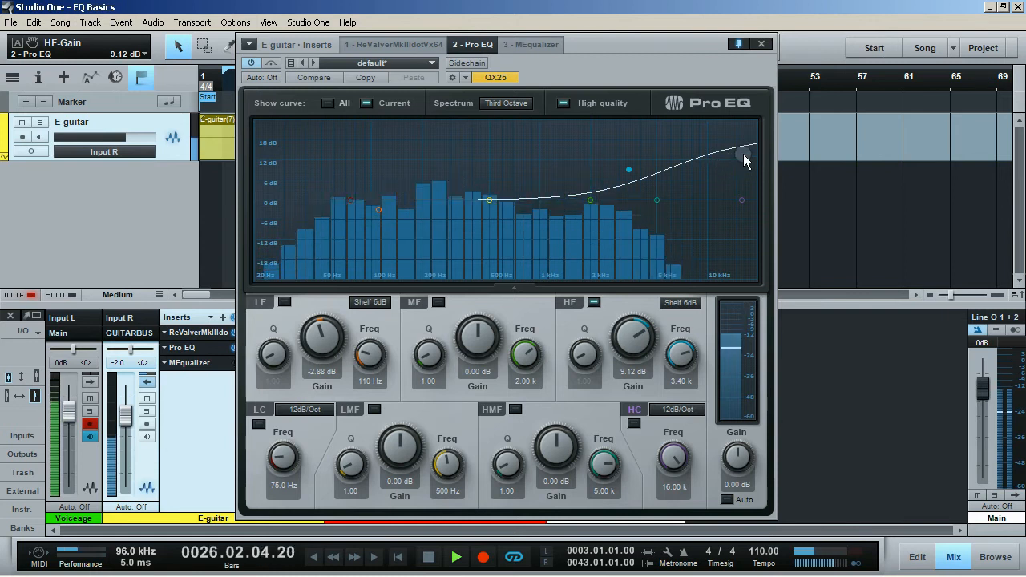
Step: Turn the HF shelf into a cut of -1.92 dB at 6.78 kHz, keeping the Shelf 6dB type
left_click_drag(635, 335, 680, 346)
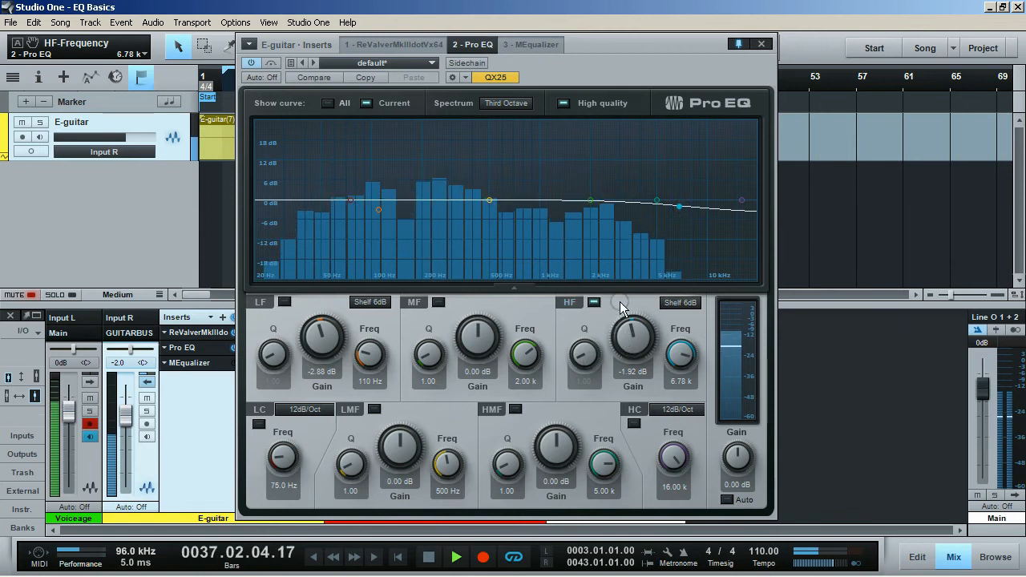
left_click(681, 303)
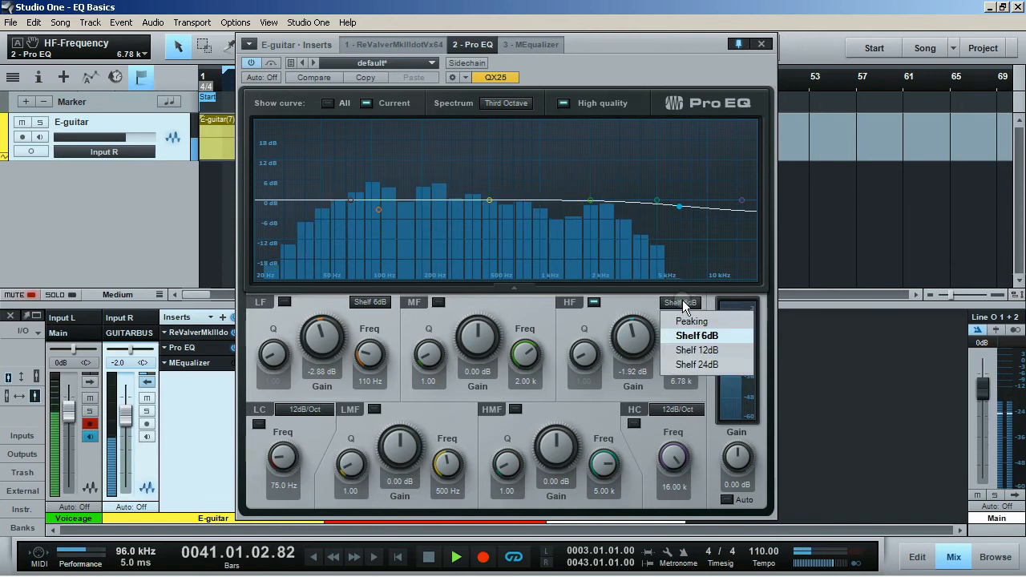
left_click(683, 304)
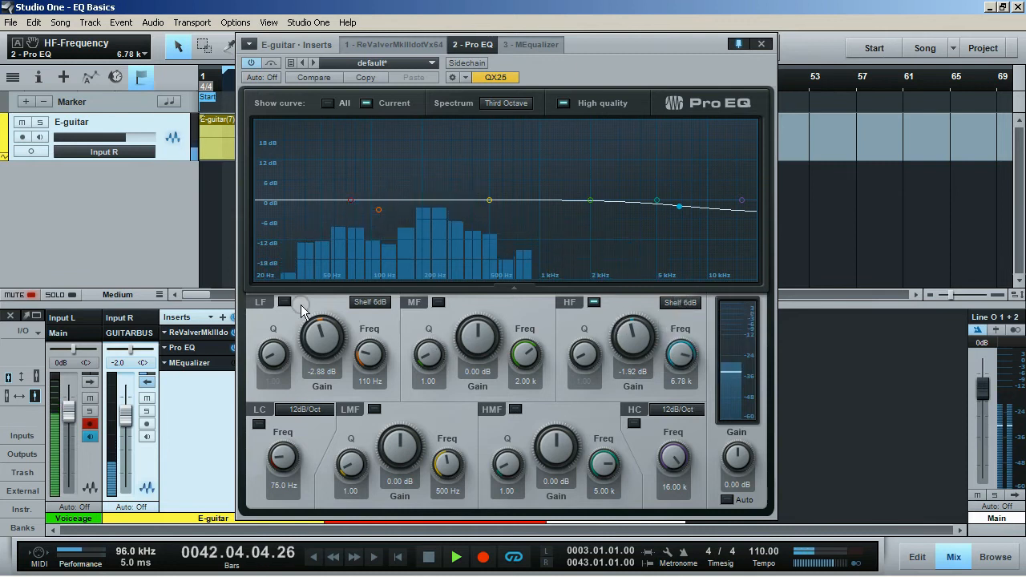
Step: Switch from the HF band back to the LF band and make it a Shelf 12dB with -5.76 dB gain
left_click(284, 301)
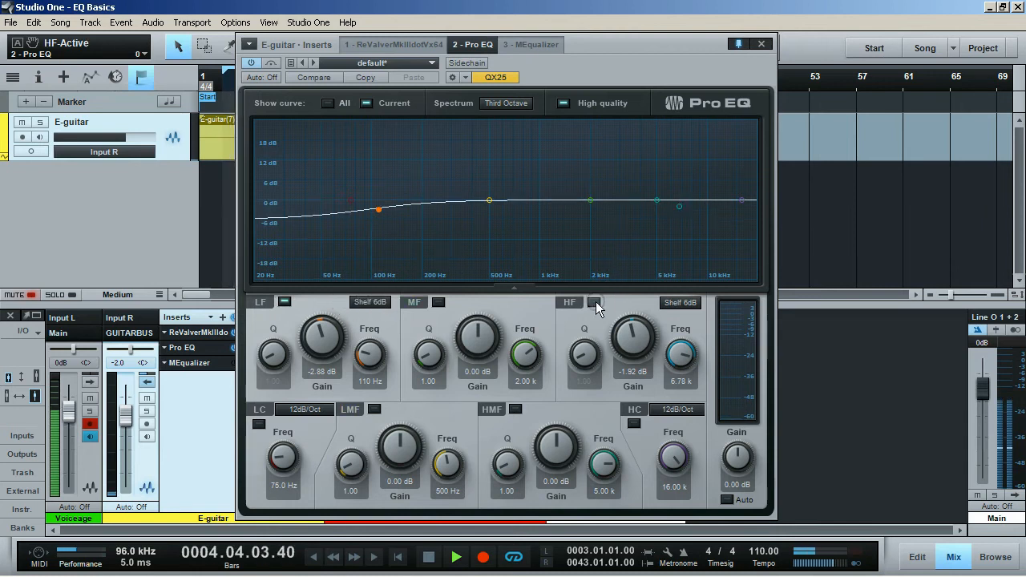
left_click(381, 305)
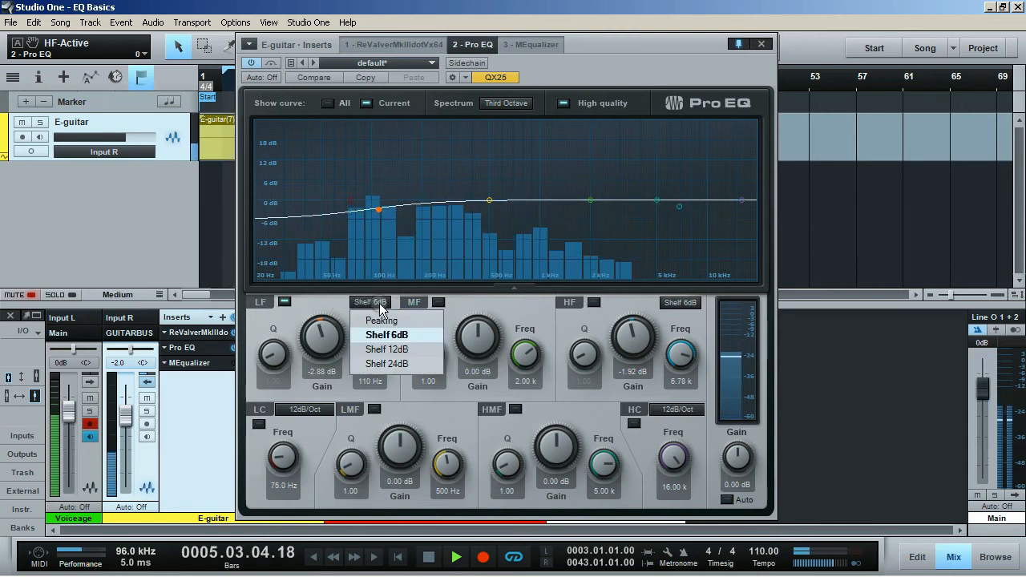
left_click(383, 350)
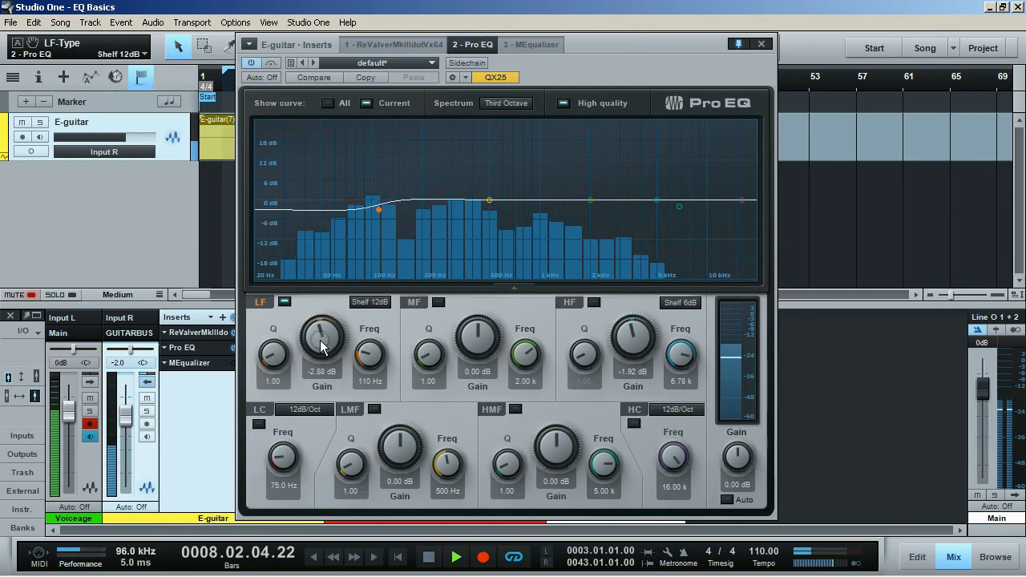
left_click_drag(379, 209, 377, 216)
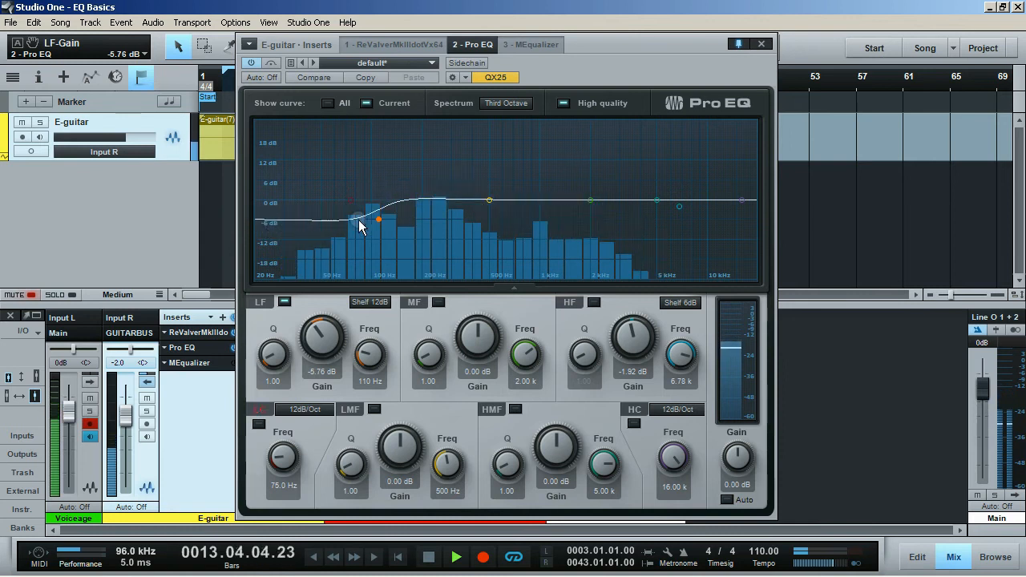
Step: Change the LF band's type to Shelf 24dB and lower its gain to -7.20 dB
left_click(369, 302)
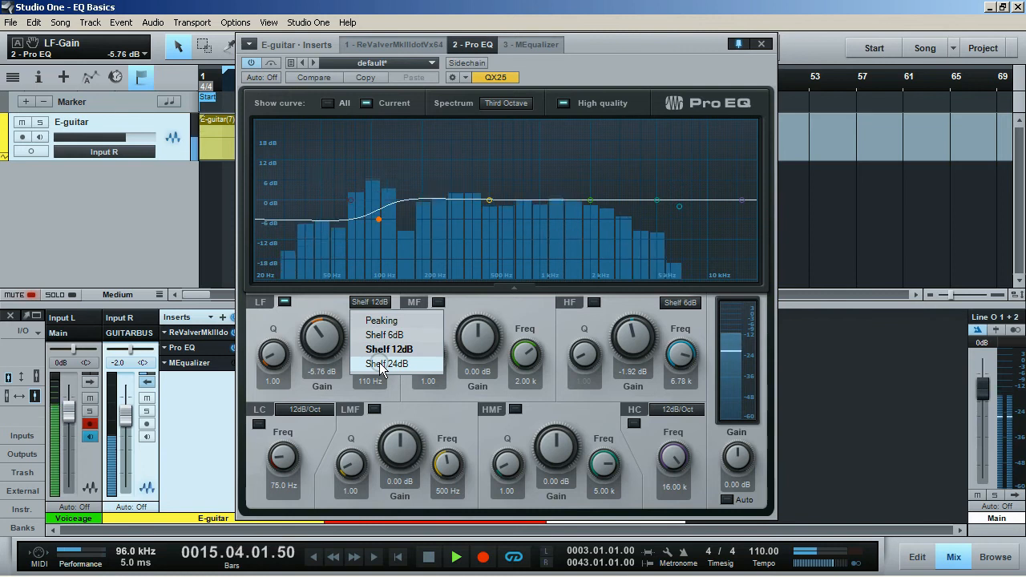
left_click(381, 364)
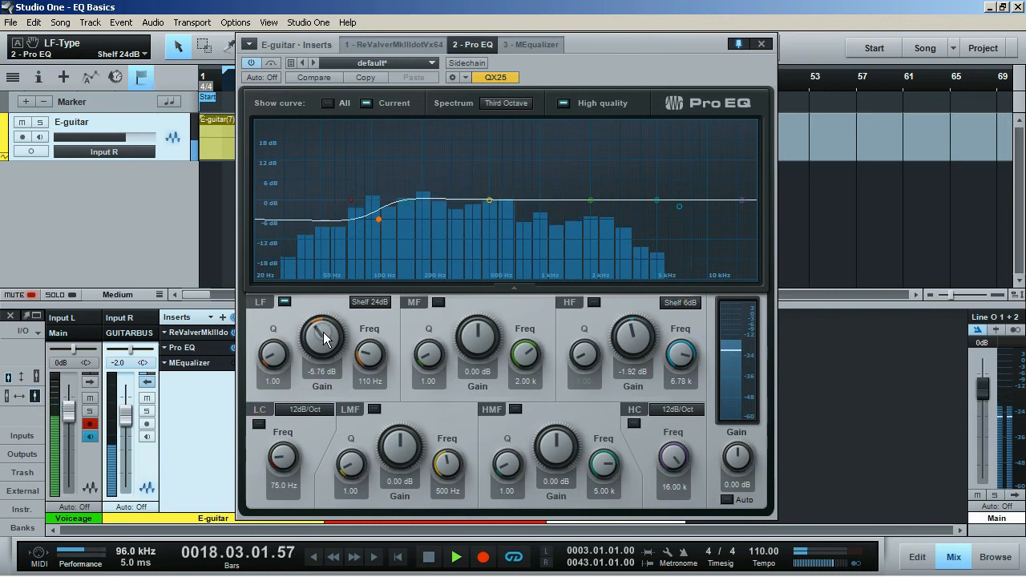
left_click_drag(323, 332, 327, 345)
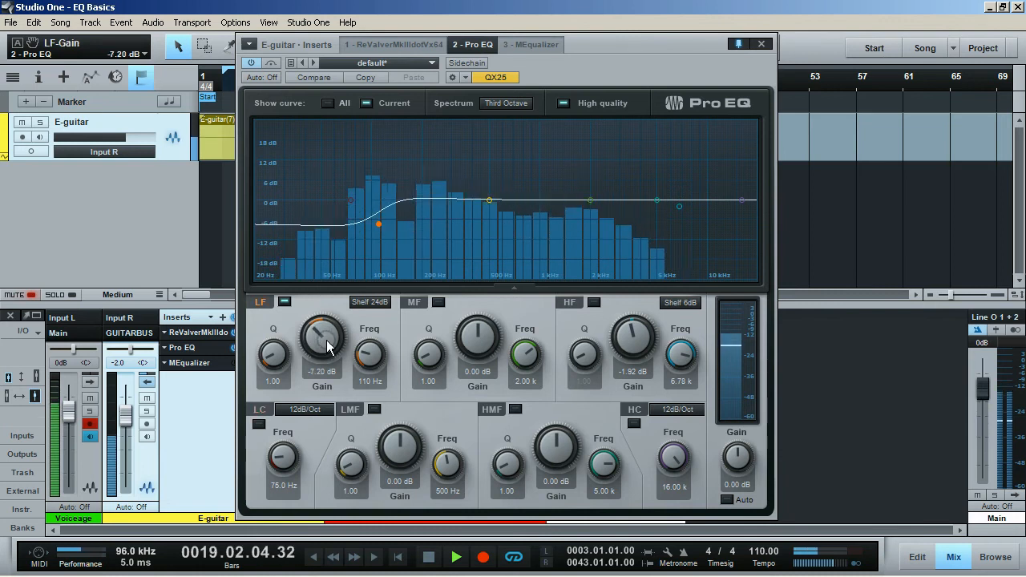
Step: Compare the LF band's Shelf 6dB and Shelf 12dB types, returning it to Shelf 24dB
left_click(371, 305)
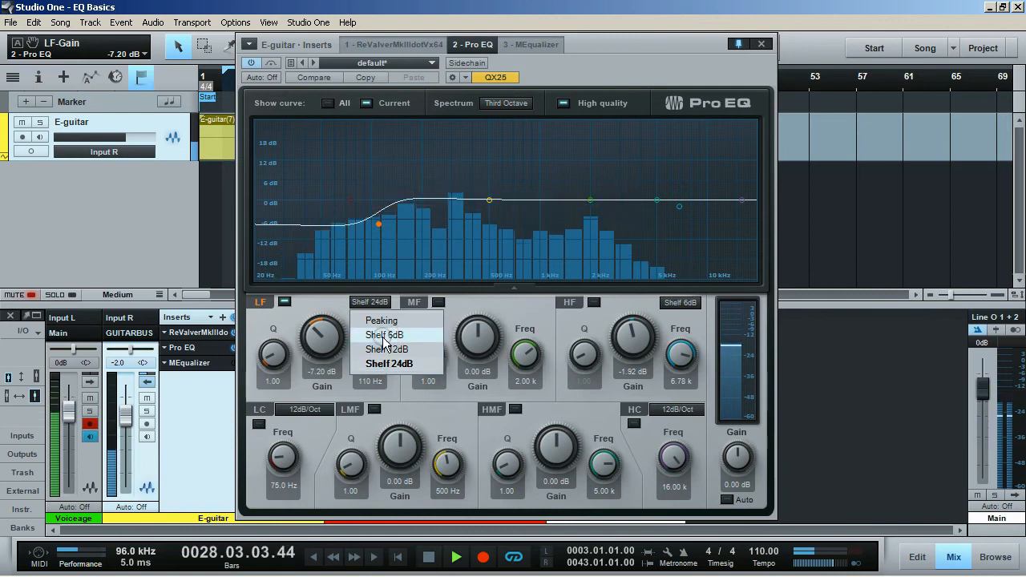
left_click(388, 335)
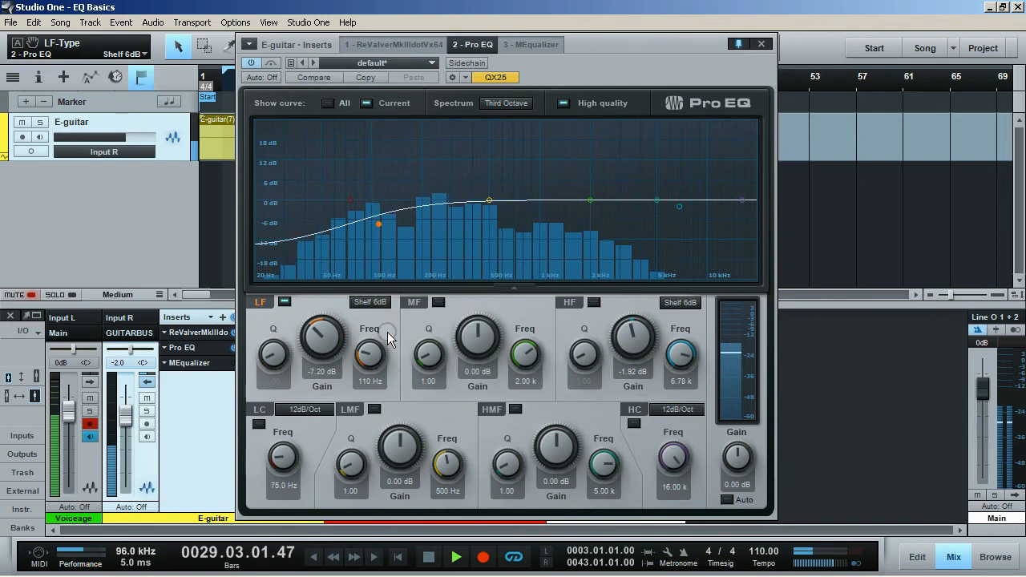
left_click(367, 302)
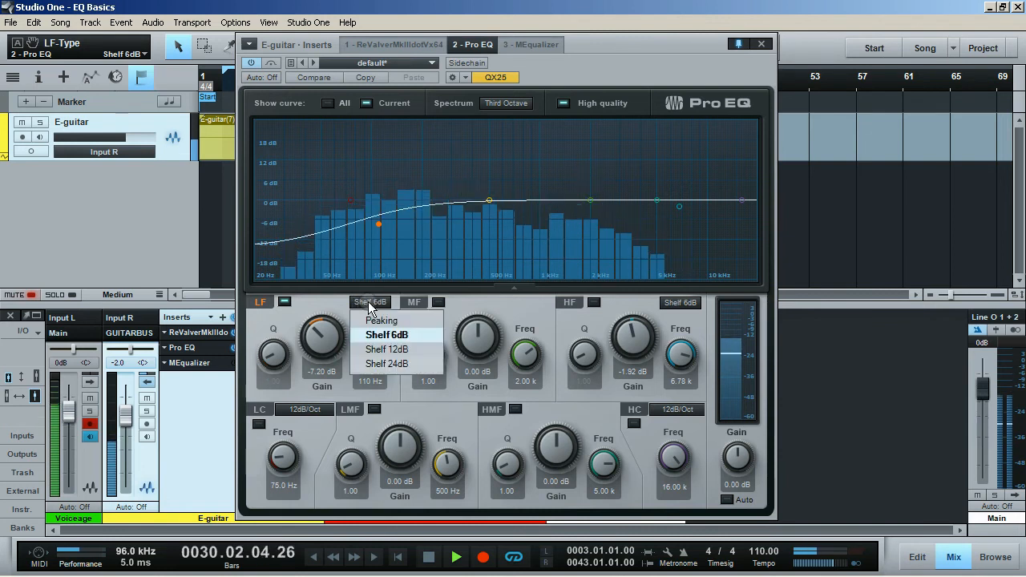
left_click(379, 351)
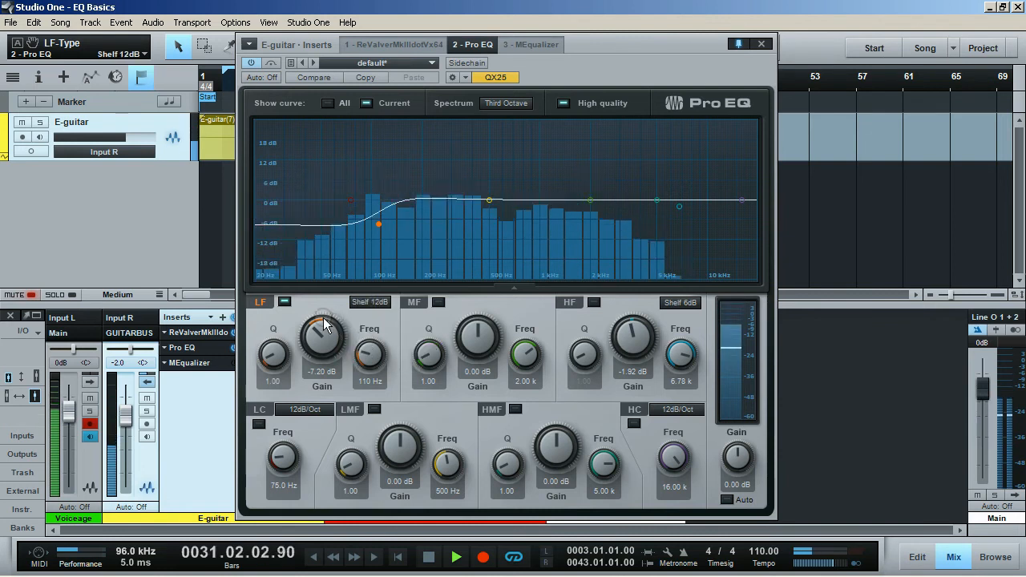
left_click(371, 303)
left_click(388, 364)
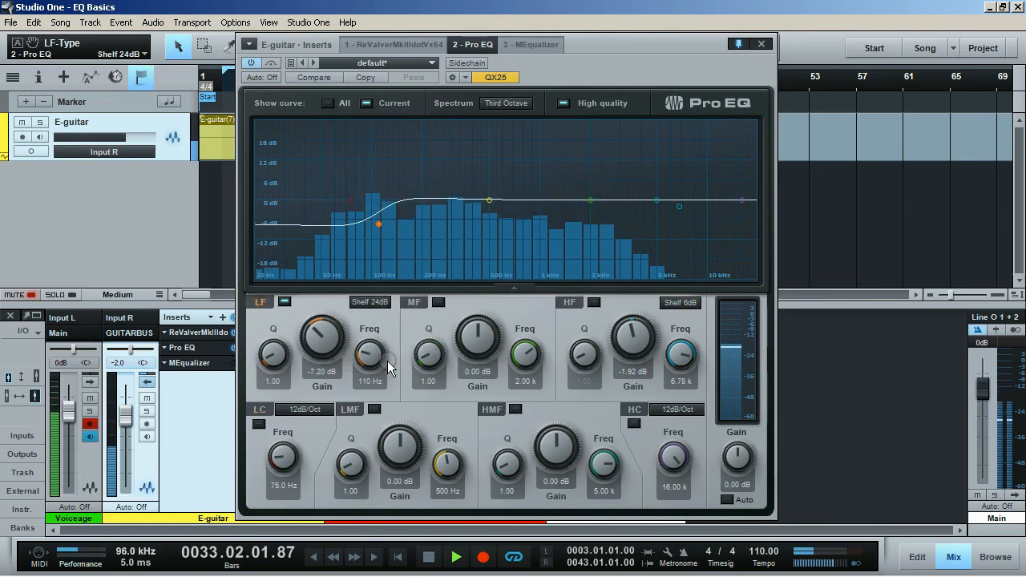
Step: Cycle the LF band through Shelf 6dB and Shelf 12dB, finishing with the Peaking type
left_click(371, 307)
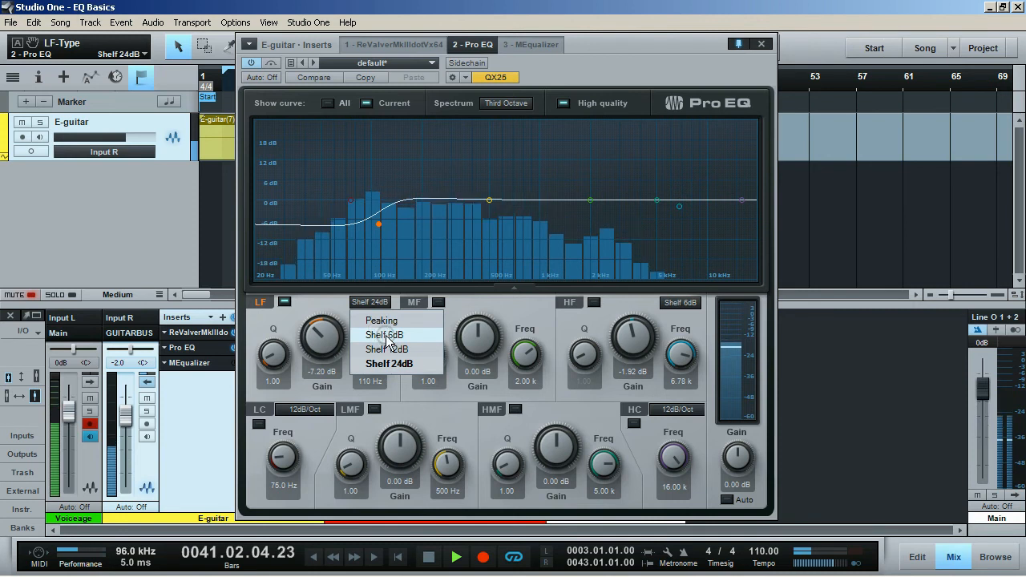
left_click(388, 340)
left_click(376, 301)
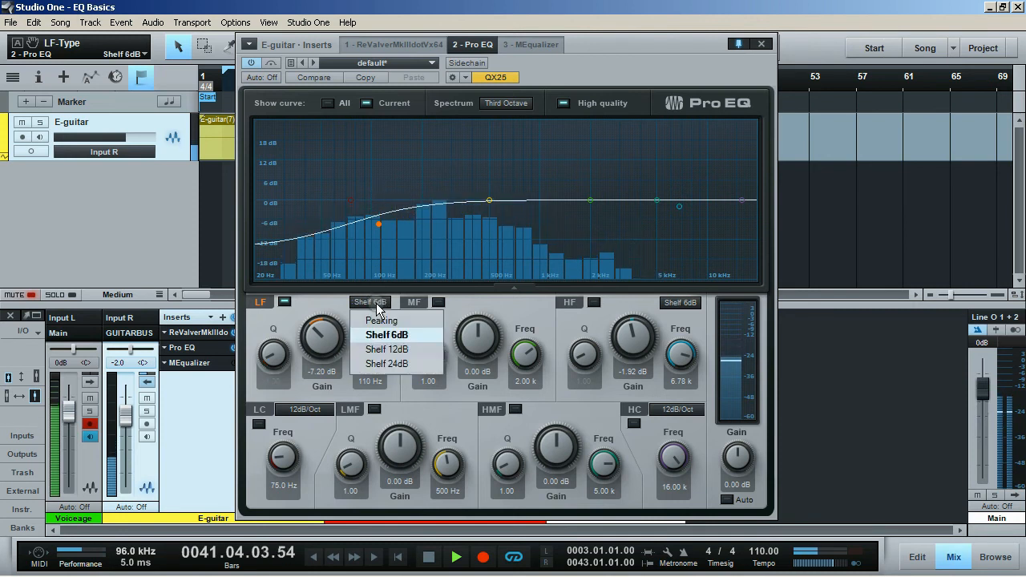
left_click(387, 350)
left_click(376, 303)
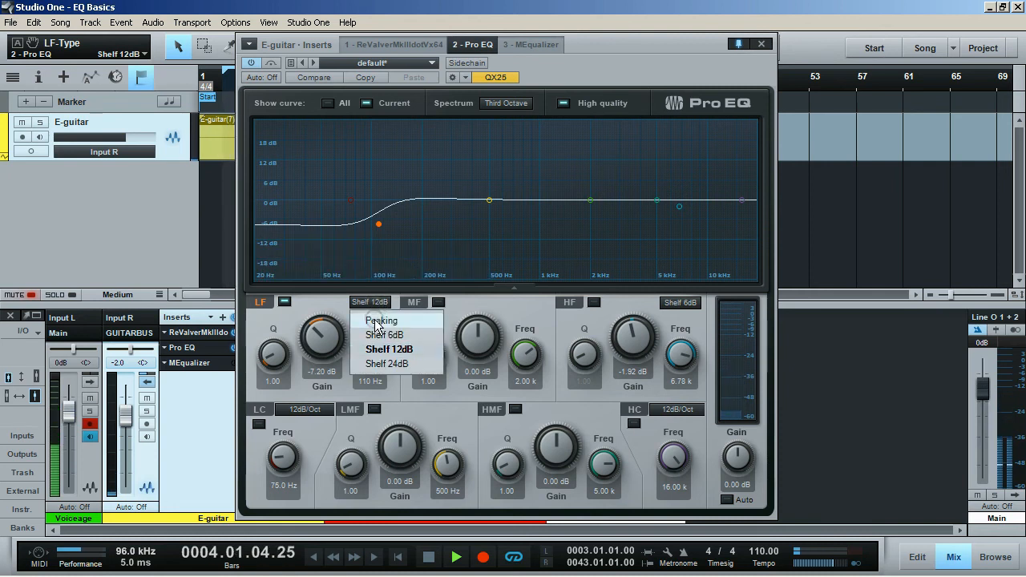
left_click(377, 321)
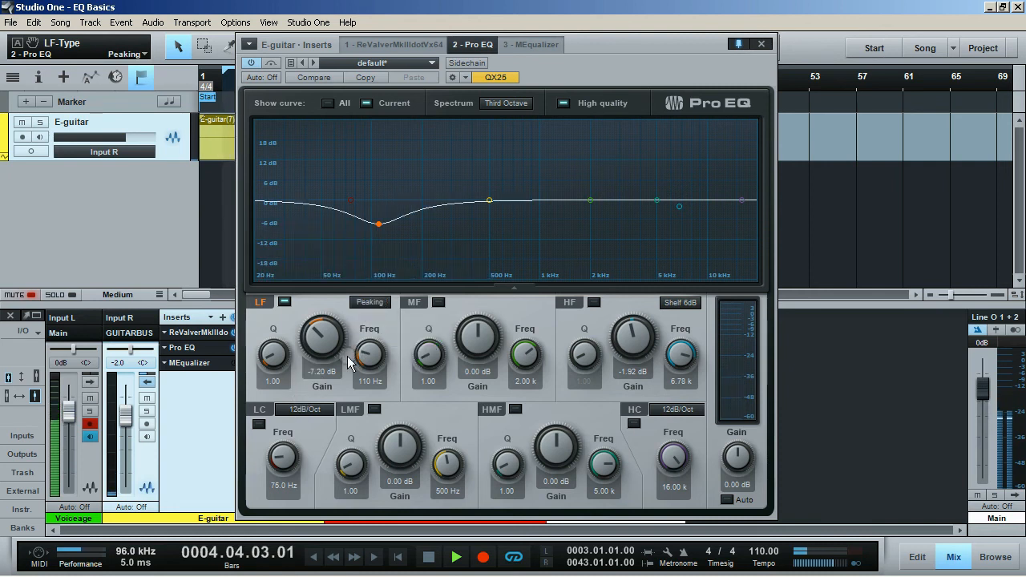
Step: Enable the low cut filter with a 24dB/Oct slope and deactivate the LF band, leaving its type on Peaking
left_click(299, 411)
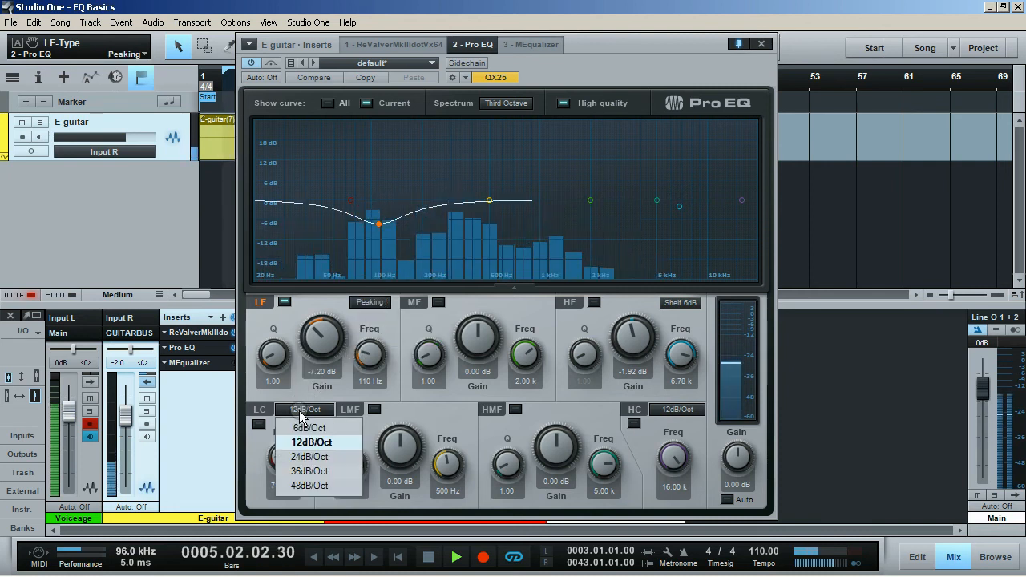
left_click(310, 457)
left_click(260, 424)
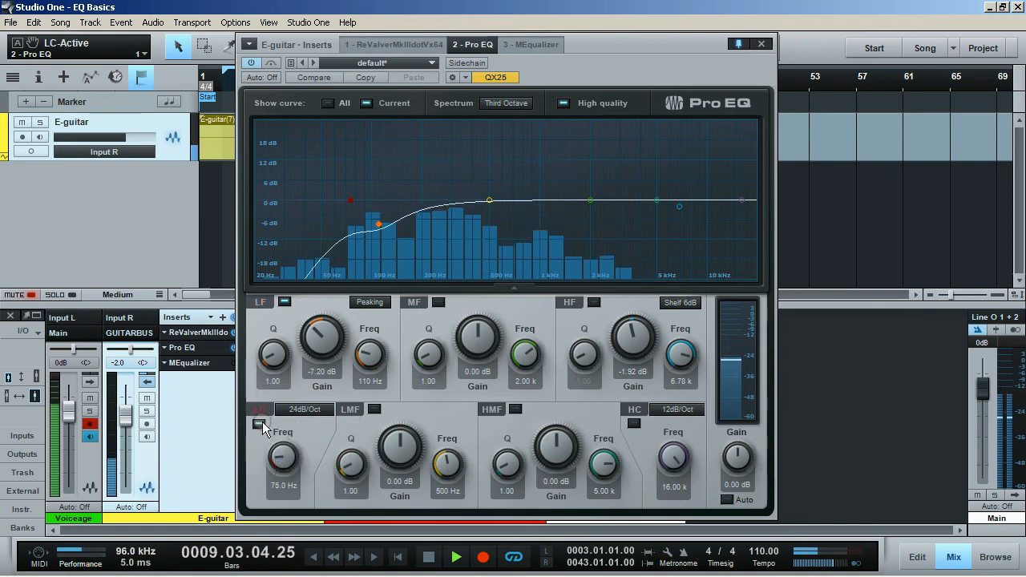
left_click(285, 302)
left_click(370, 304)
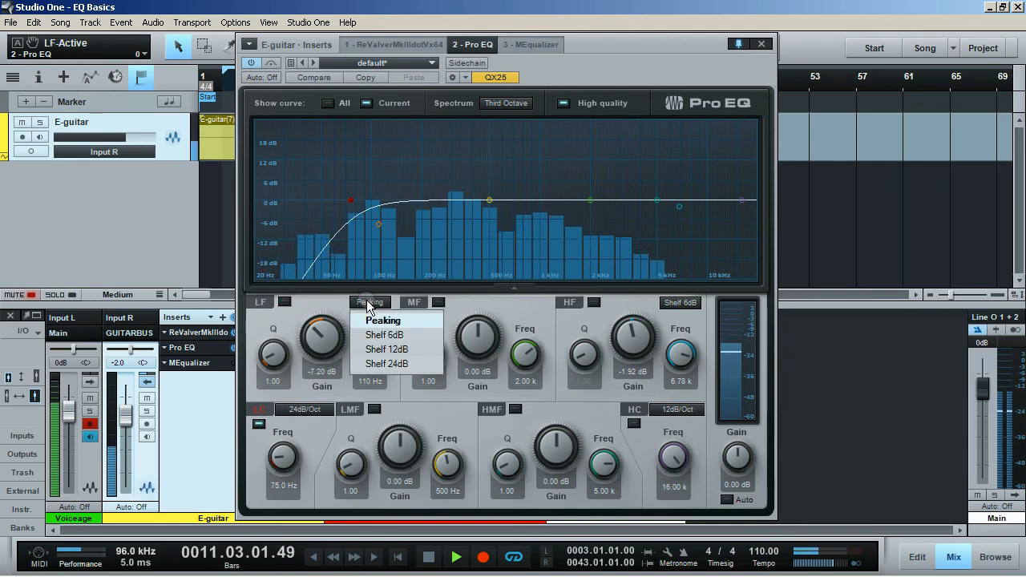
left_click(383, 321)
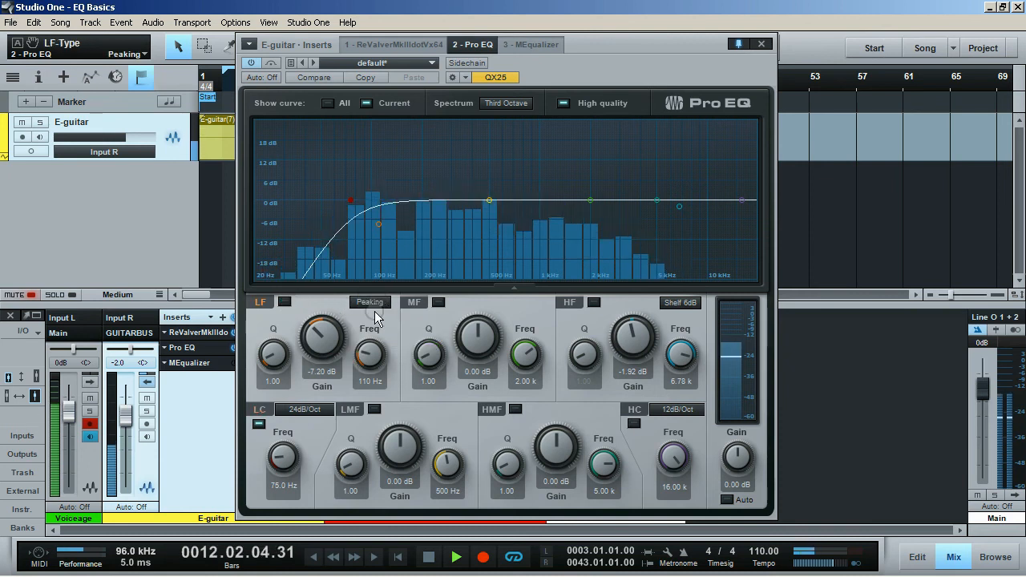
Step: Set the low cut slope to 12dB/Oct and deactivate the low cut filter
left_click(304, 410)
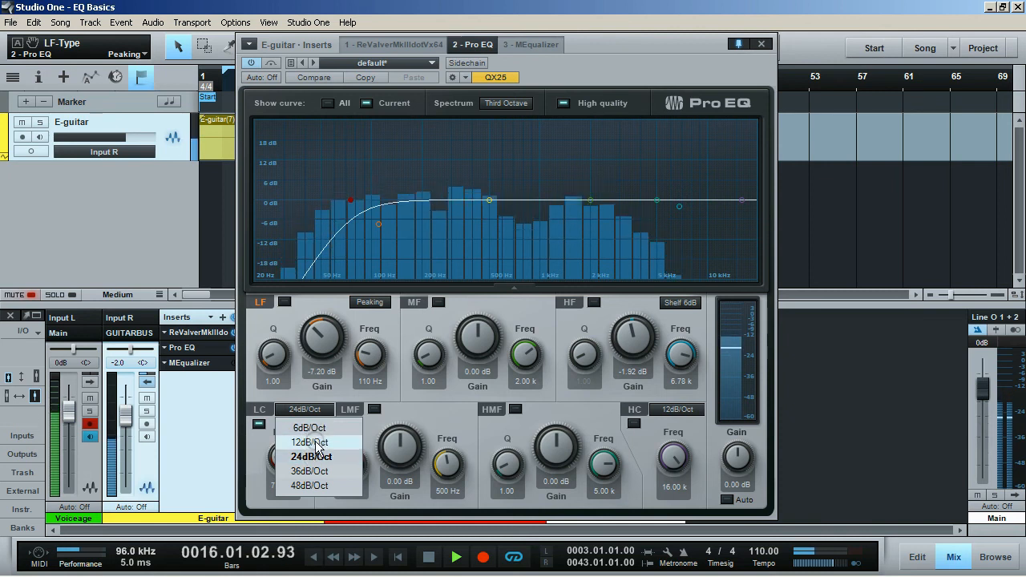
left_click(313, 442)
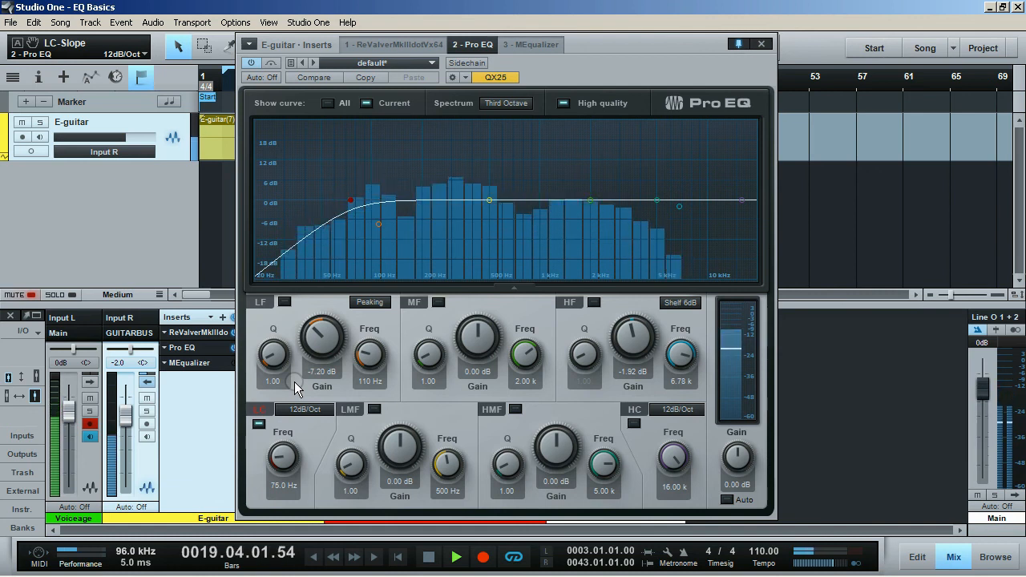
left_click(299, 411)
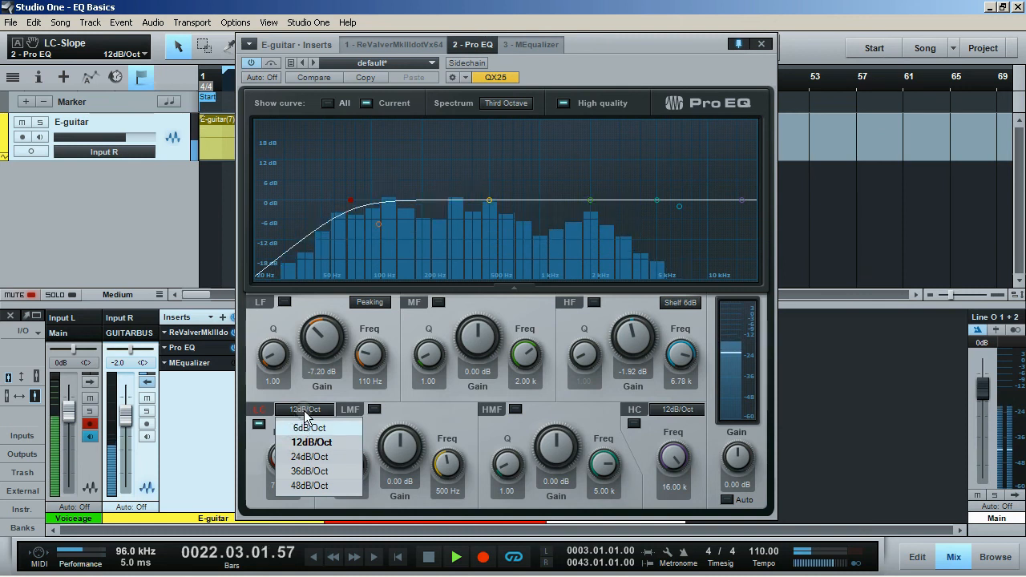
left_click(304, 413)
left_click(258, 423)
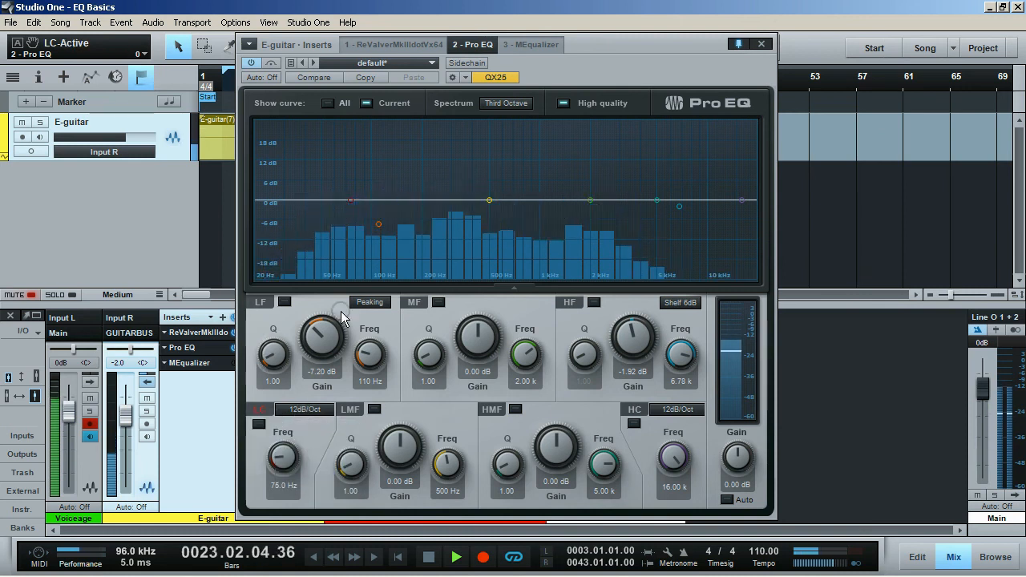
Step: Switch the LF type to Shelf 6dB and back to Peaking, and activate the band with a gain of 1.92 dB
left_click(369, 303)
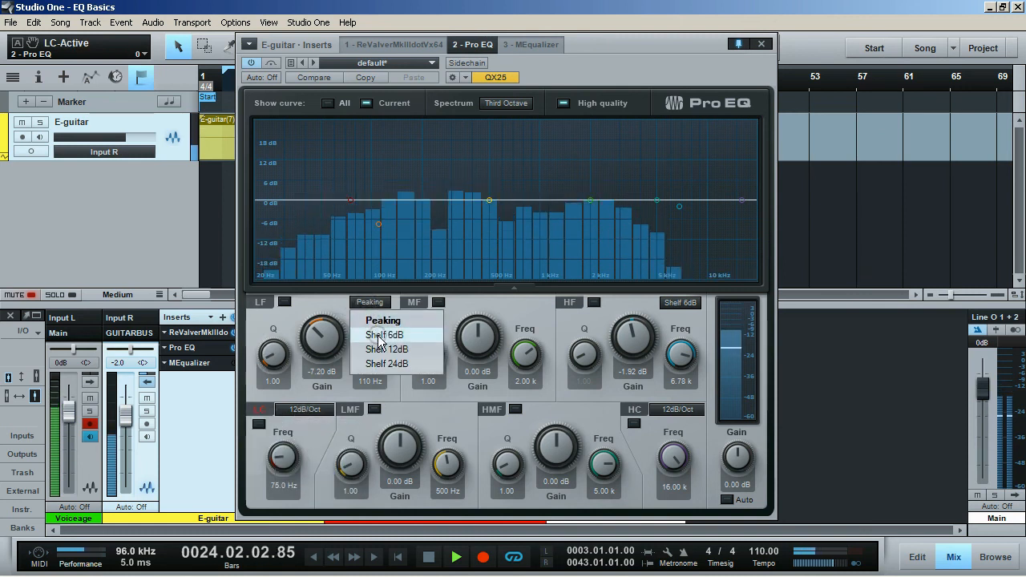
left_click(380, 335)
left_click(370, 302)
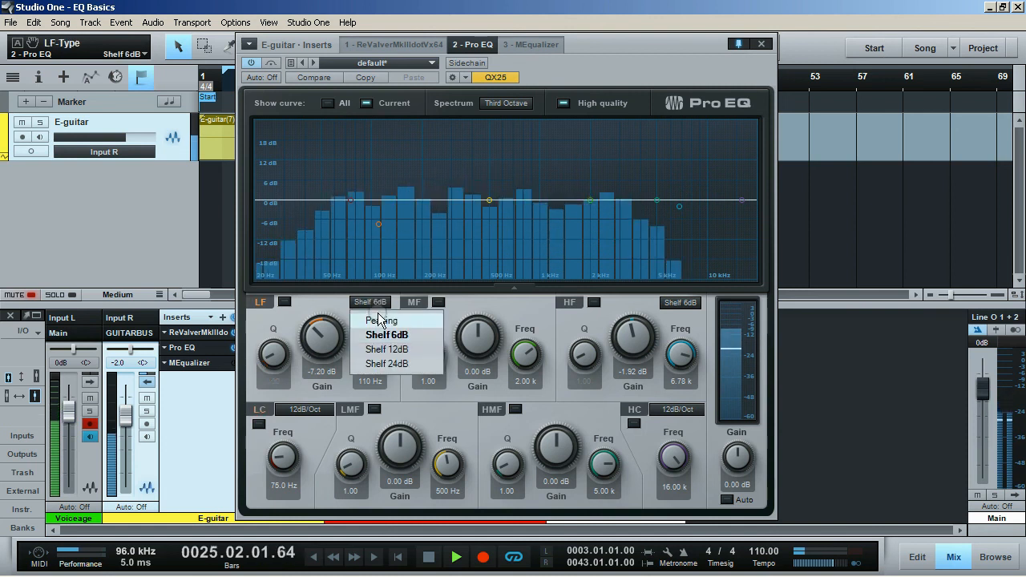
left_click(366, 318)
left_click(285, 301)
left_click_drag(321, 340, 323, 312)
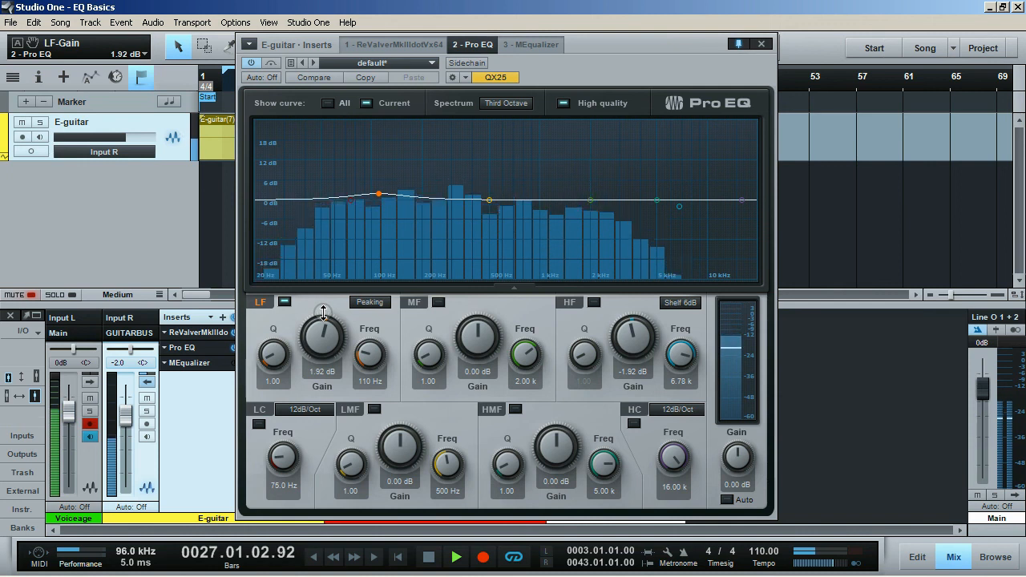
Step: Make the LF band a Shelf 6dB and turn its gain to -1.92 dB
left_click(365, 303)
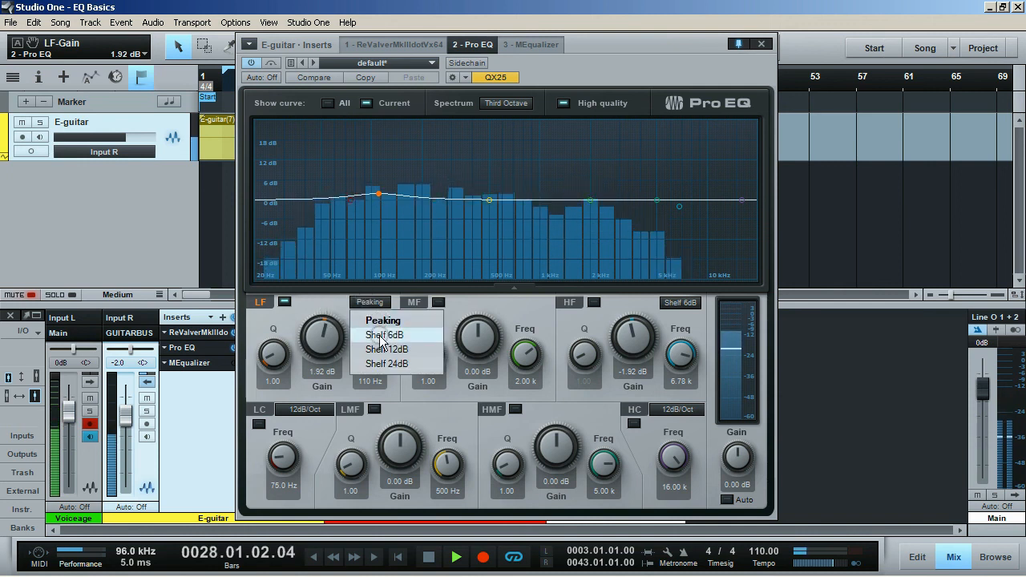
left_click(384, 334)
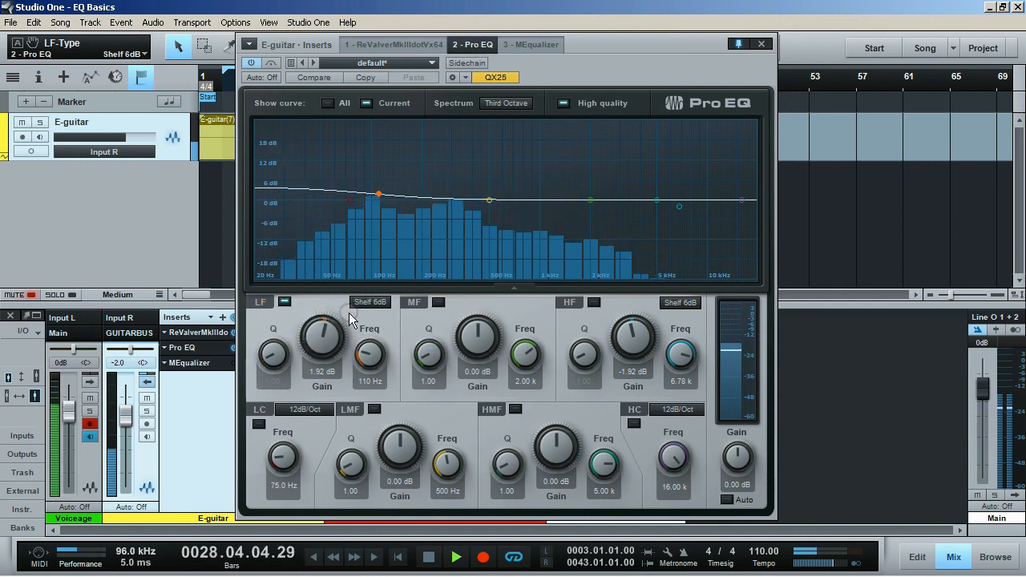
left_click_drag(317, 353, 317, 377)
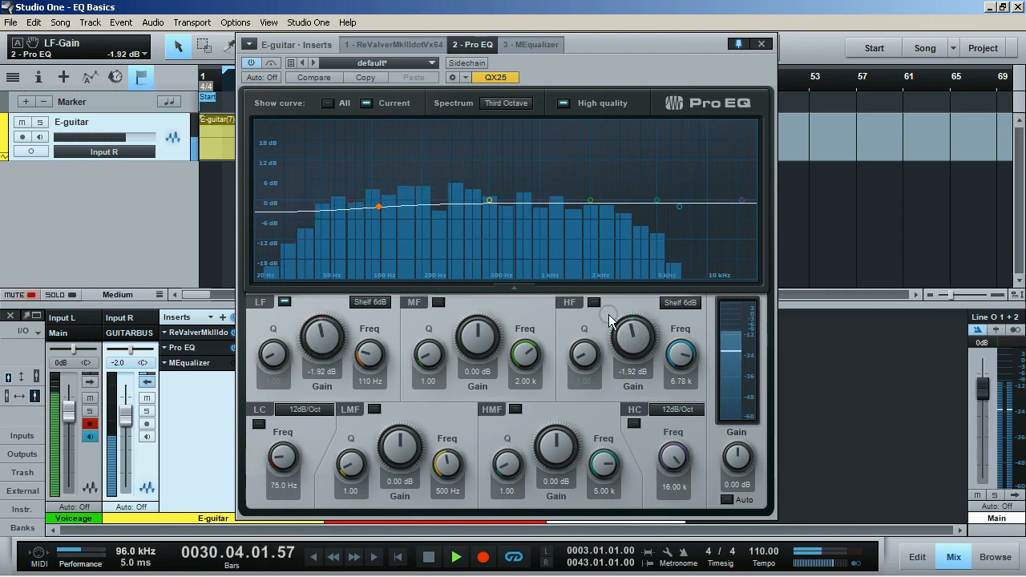
Step: Activate the HF band as a Shelf 12dB boost with a gain of 2.40 dB
left_click(594, 303)
left_click_drag(633, 343, 633, 328)
left_click(679, 304)
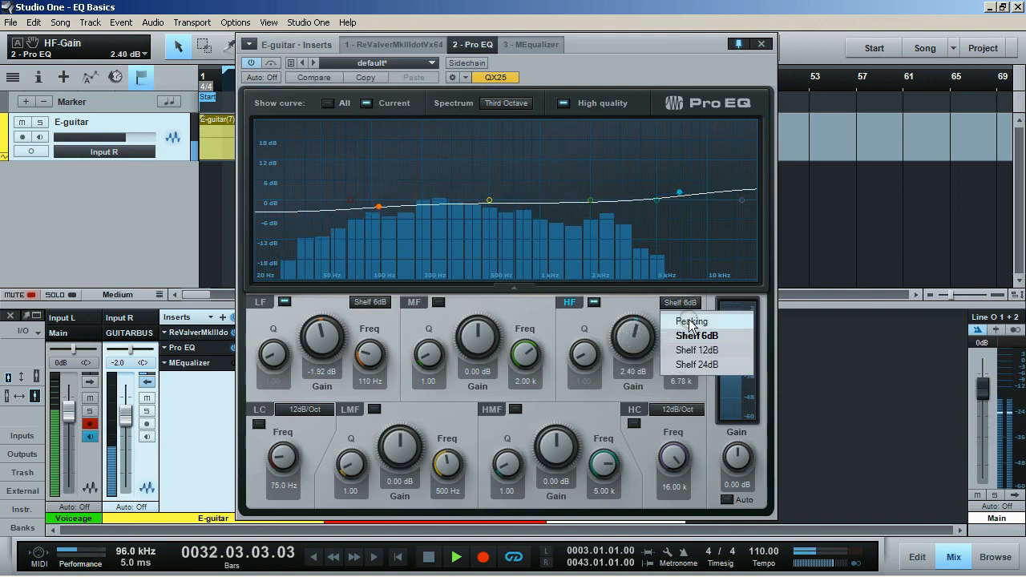
left_click(695, 351)
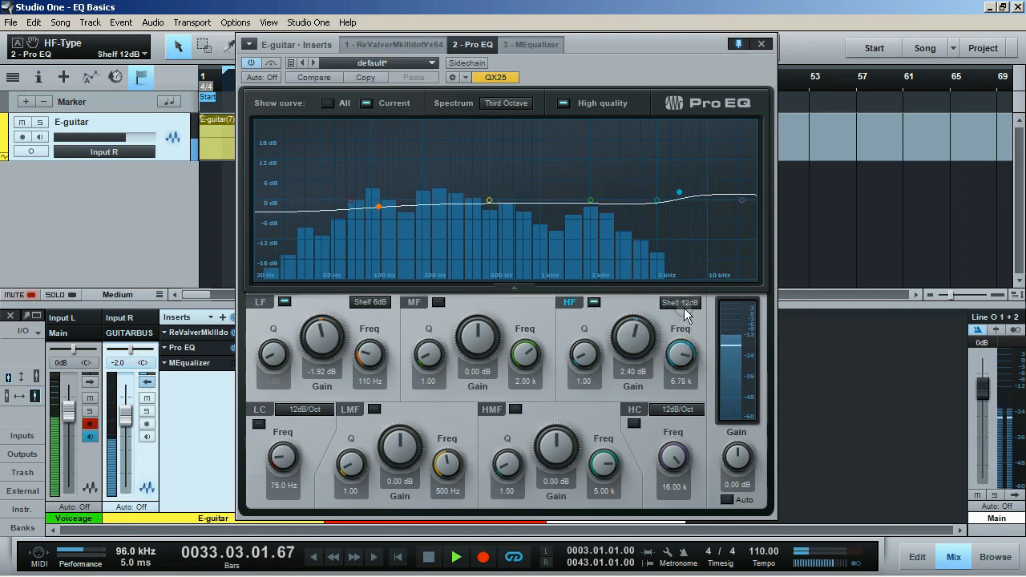
Step: Compare the HF band's Shelf 6dB type with Shelf 12dB, leaving it on Shelf 12dB
left_click(680, 304)
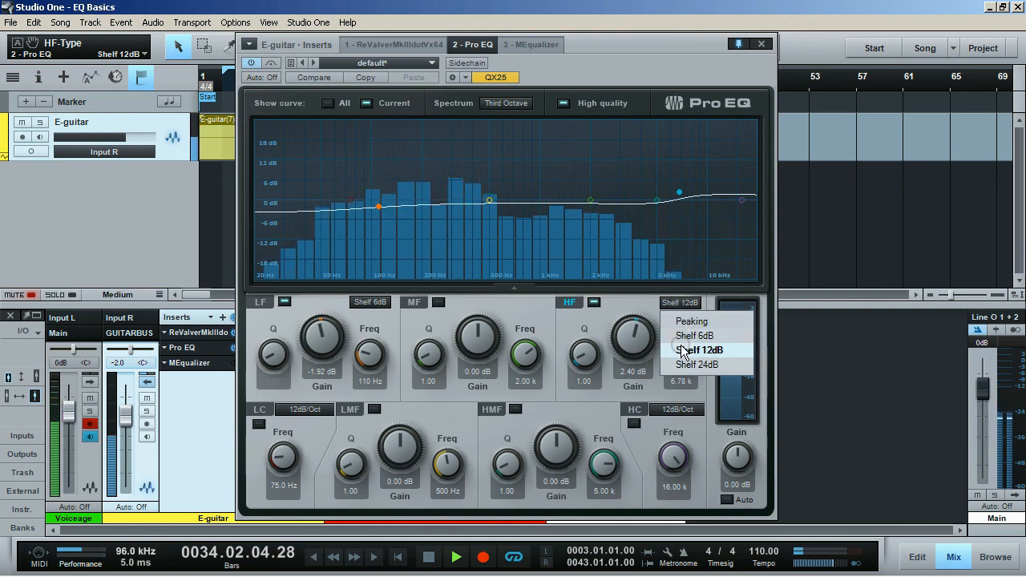
left_click(690, 336)
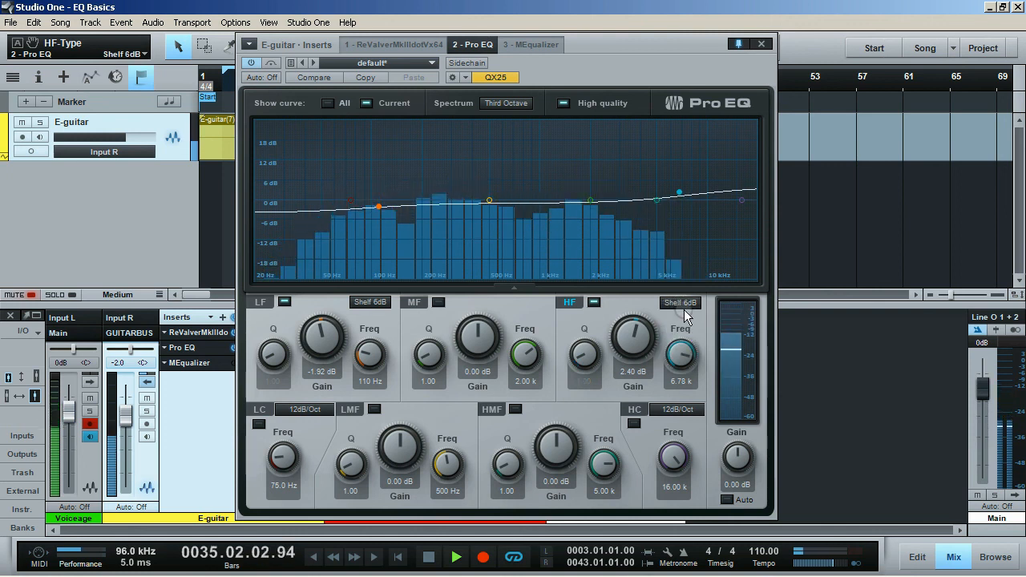
left_click(681, 302)
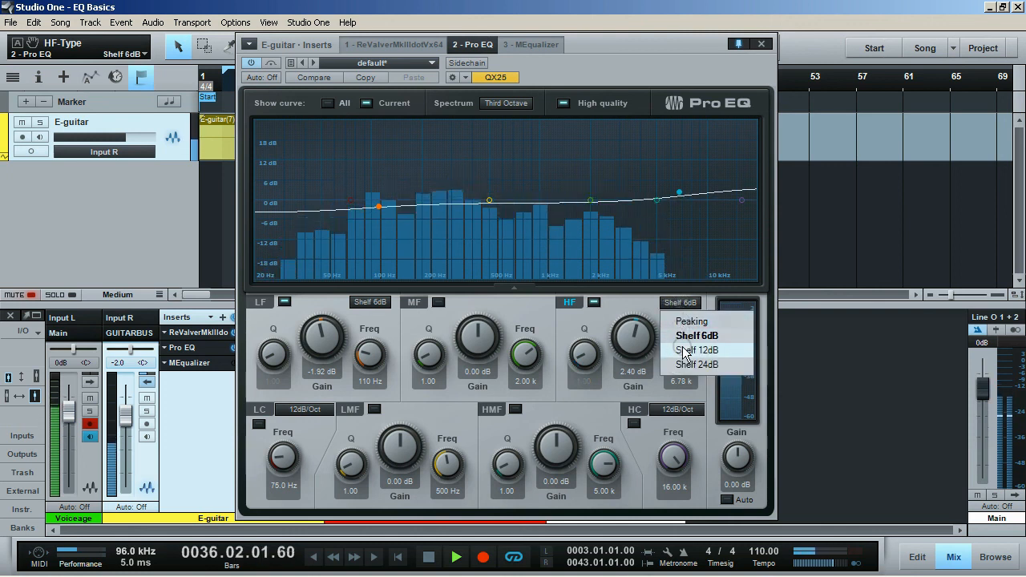
left_click(687, 351)
left_click(680, 302)
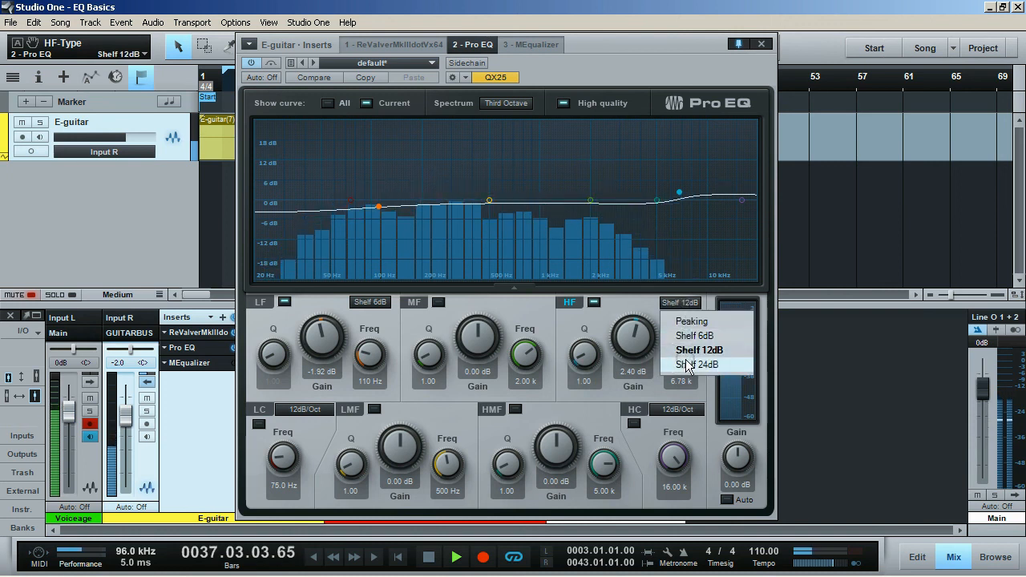
left_click(684, 304)
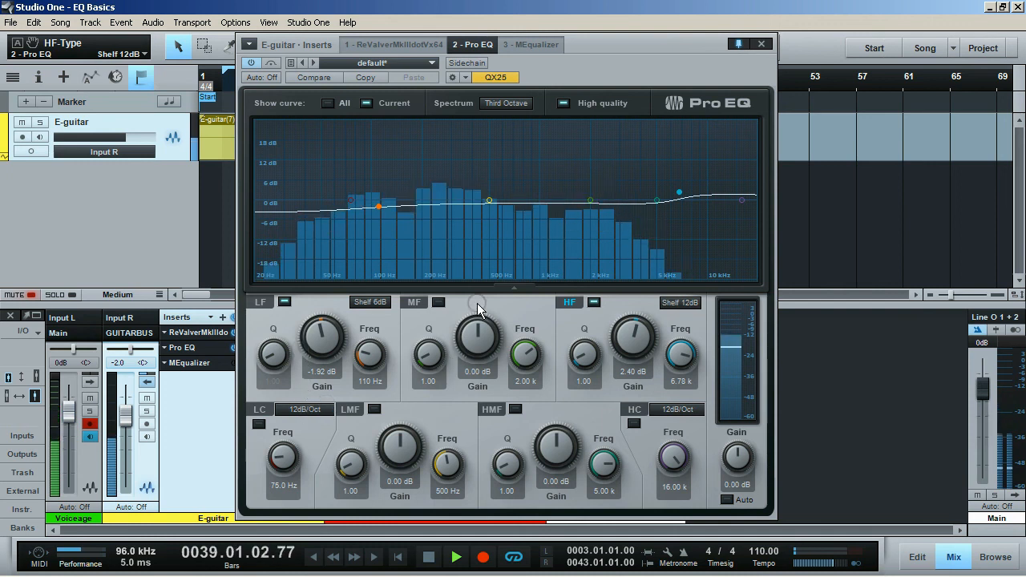